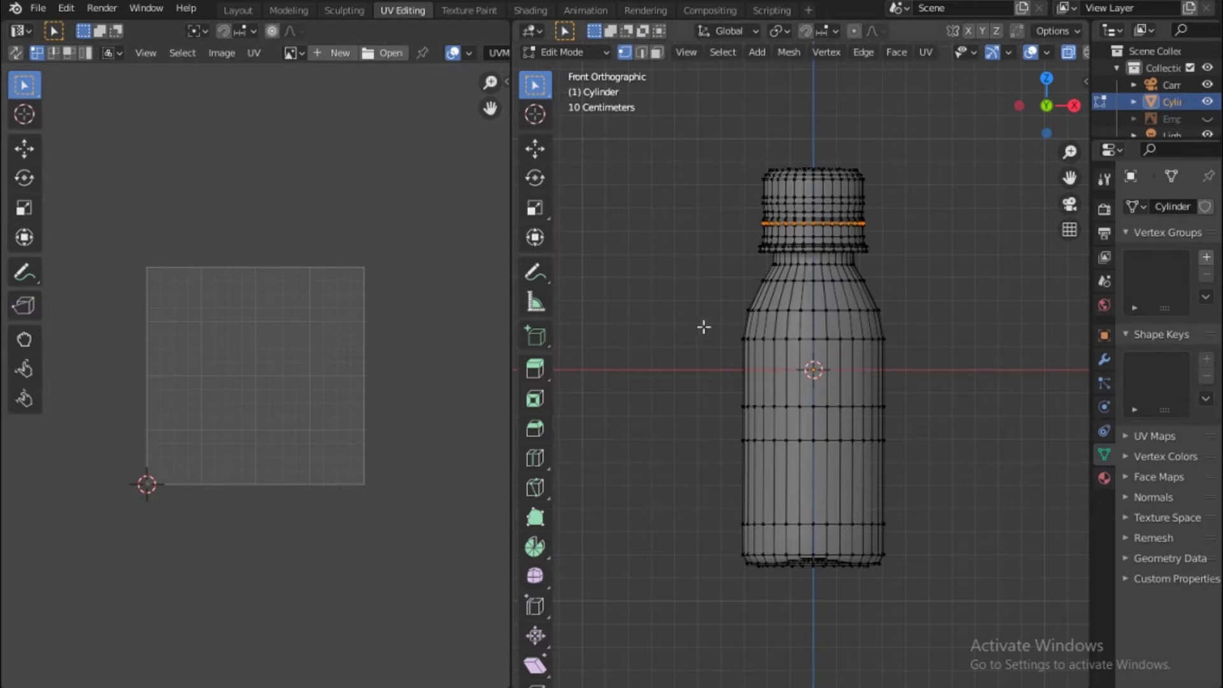
# Box-select the bottle's lower body faces below the neck in the front orthographic view.
pyautogui.moveTo(699, 328); pyautogui.dragTo(939, 534)
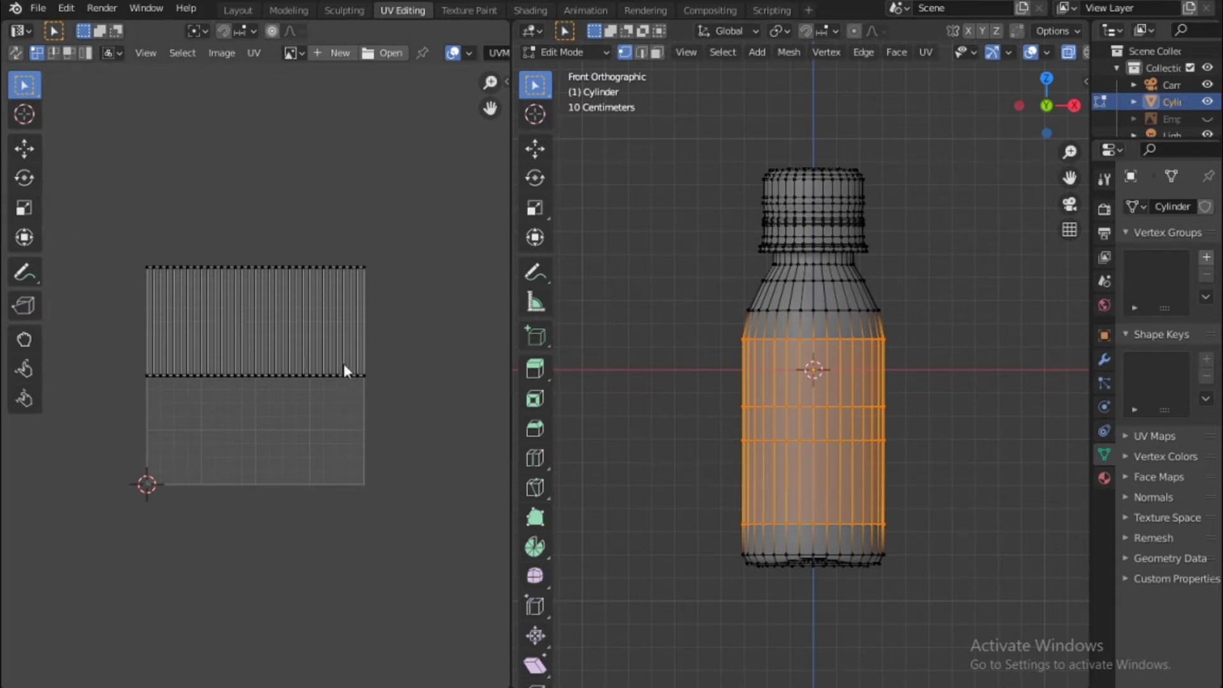
# Try Unwrap and Smart UV Project, undo, then use Project from View for the body UVs.
pyautogui.click(926, 54)
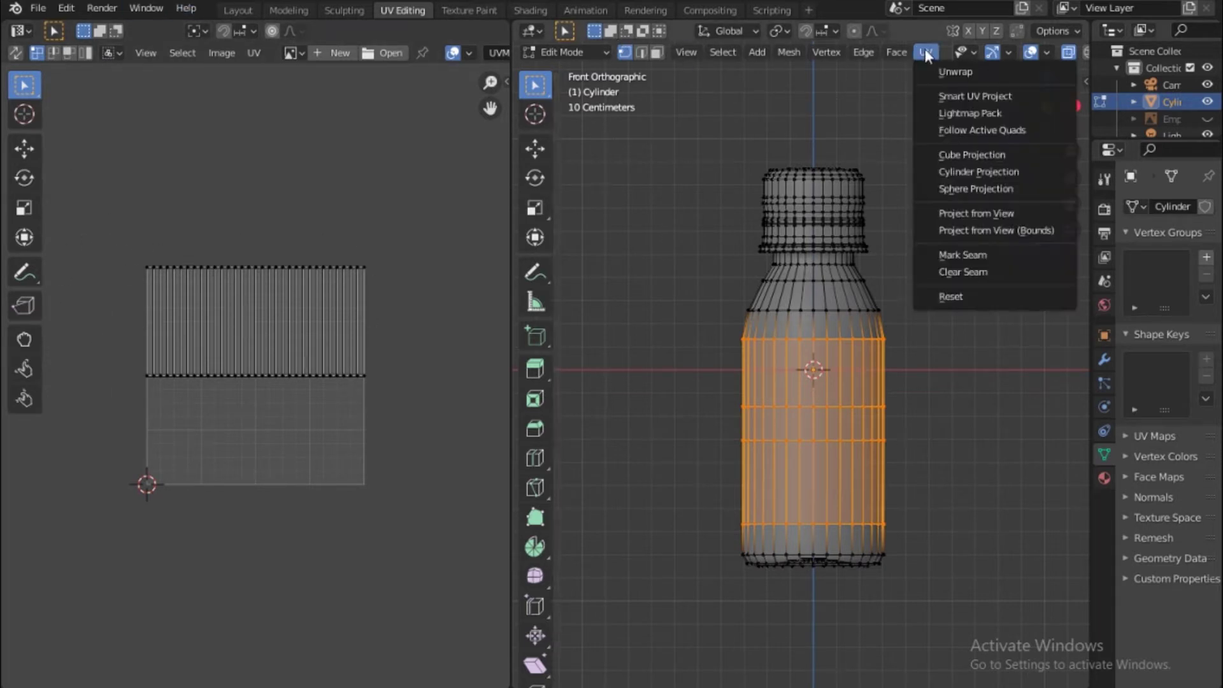
pyautogui.click(958, 73)
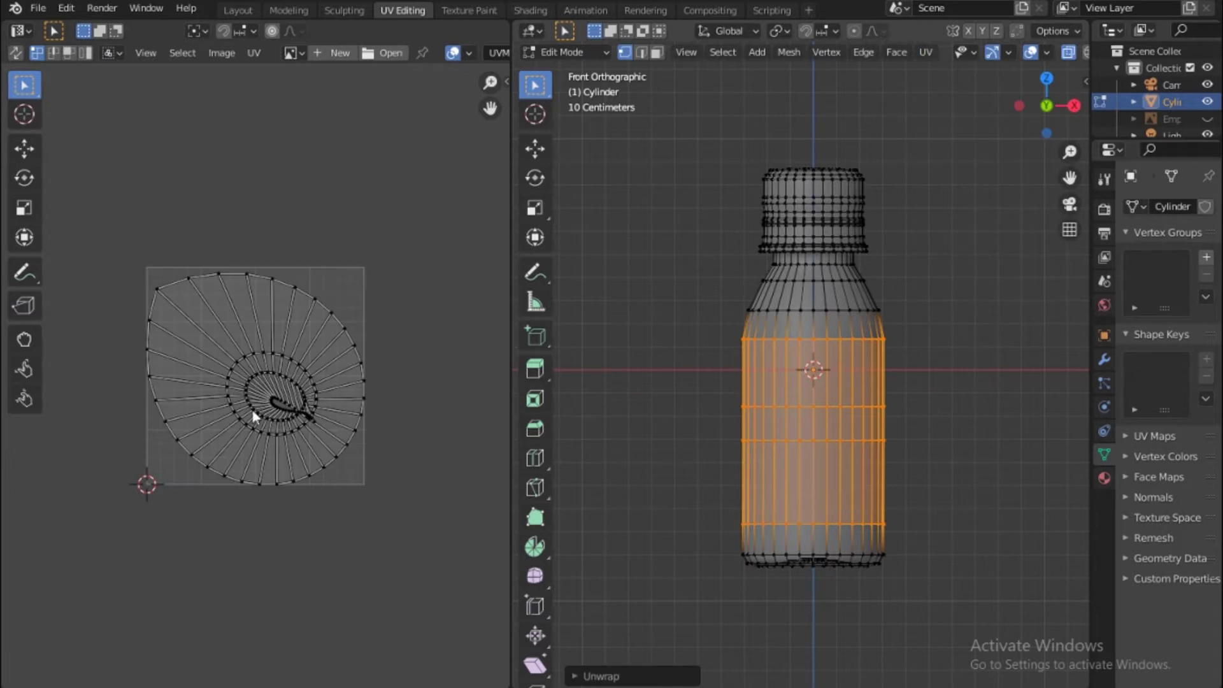
pyautogui.click(928, 52)
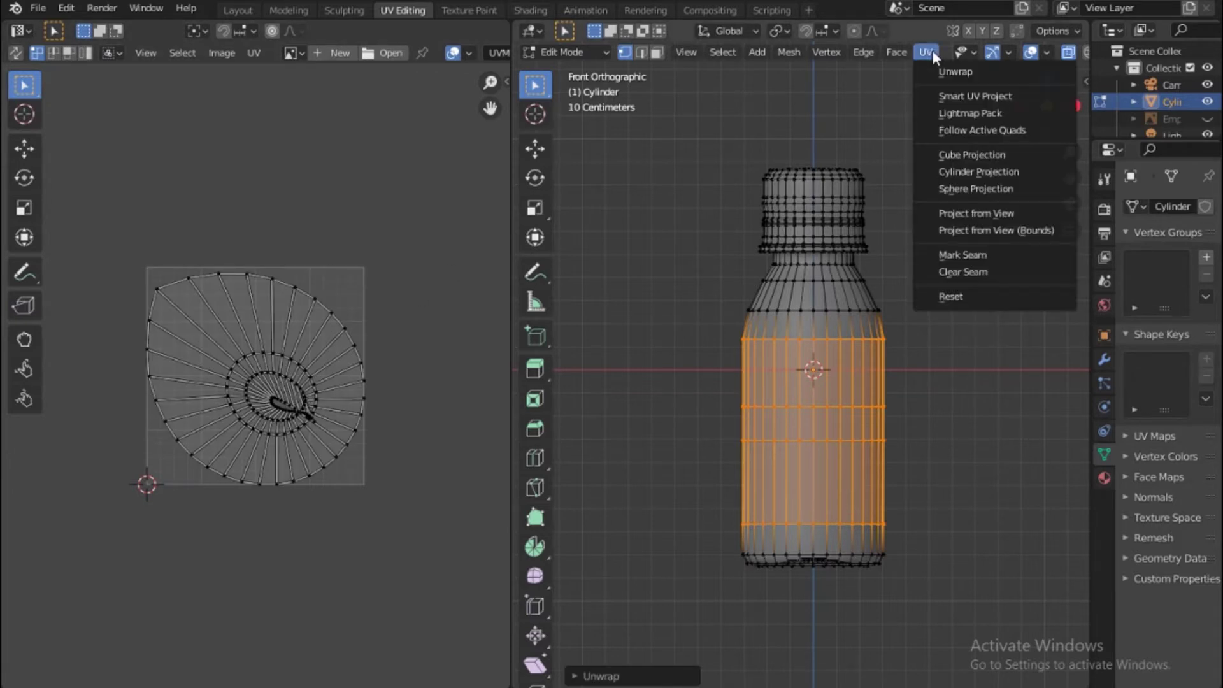
pyautogui.click(953, 99)
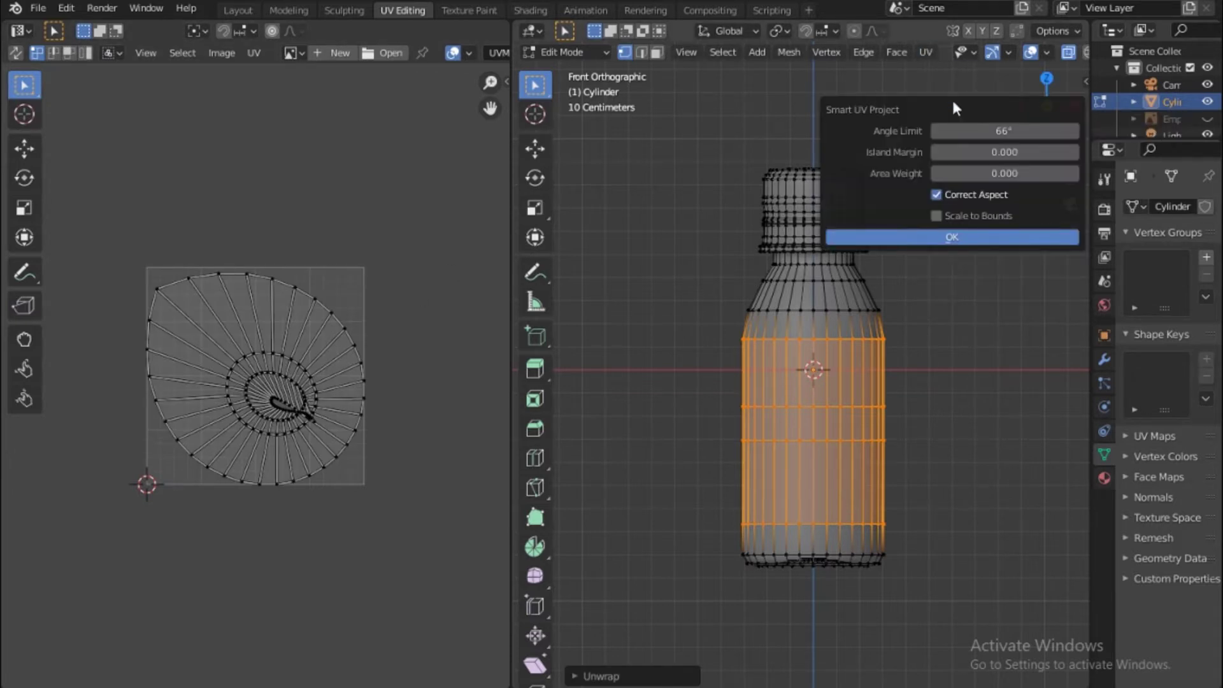
pyautogui.click(951, 237)
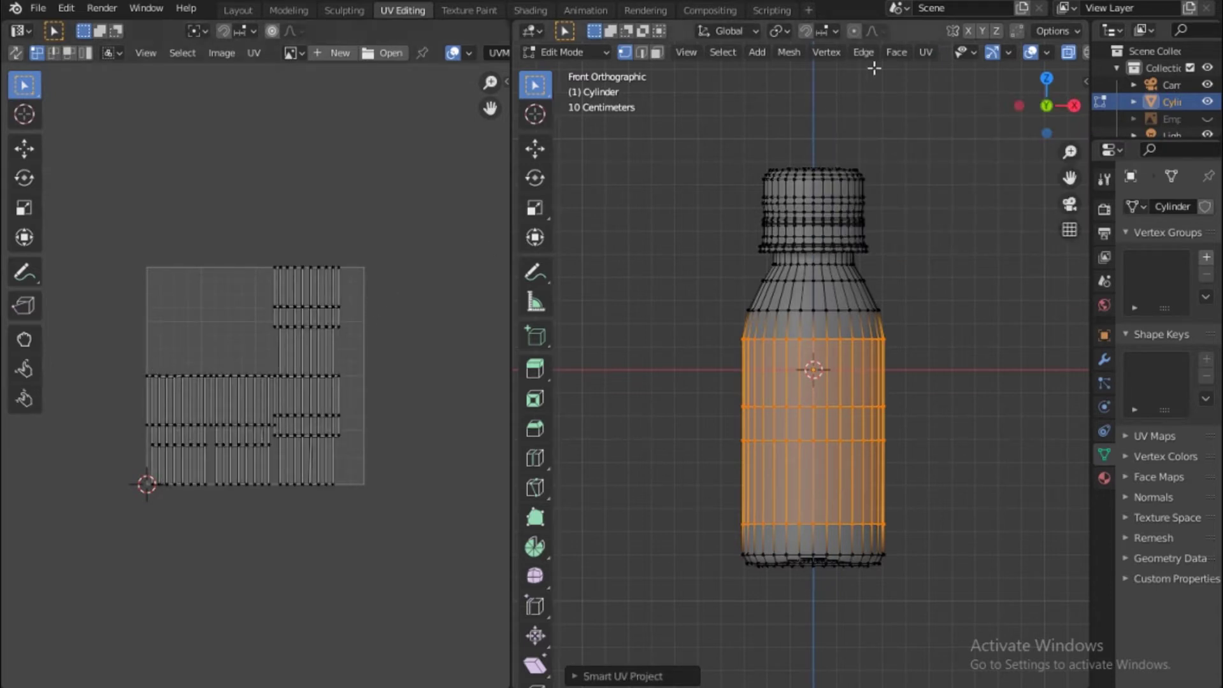
pyautogui.hotkey('ctrl', 'z')
pyautogui.hotkey('ctrl', 'z')
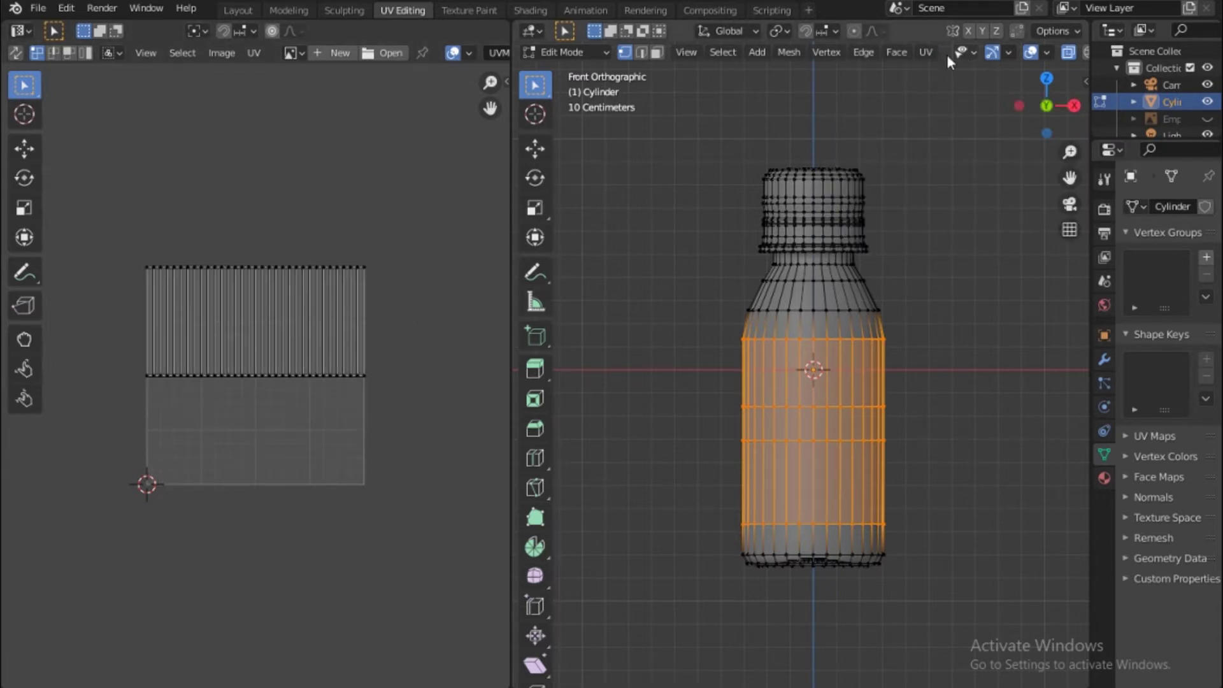
pyautogui.click(929, 52)
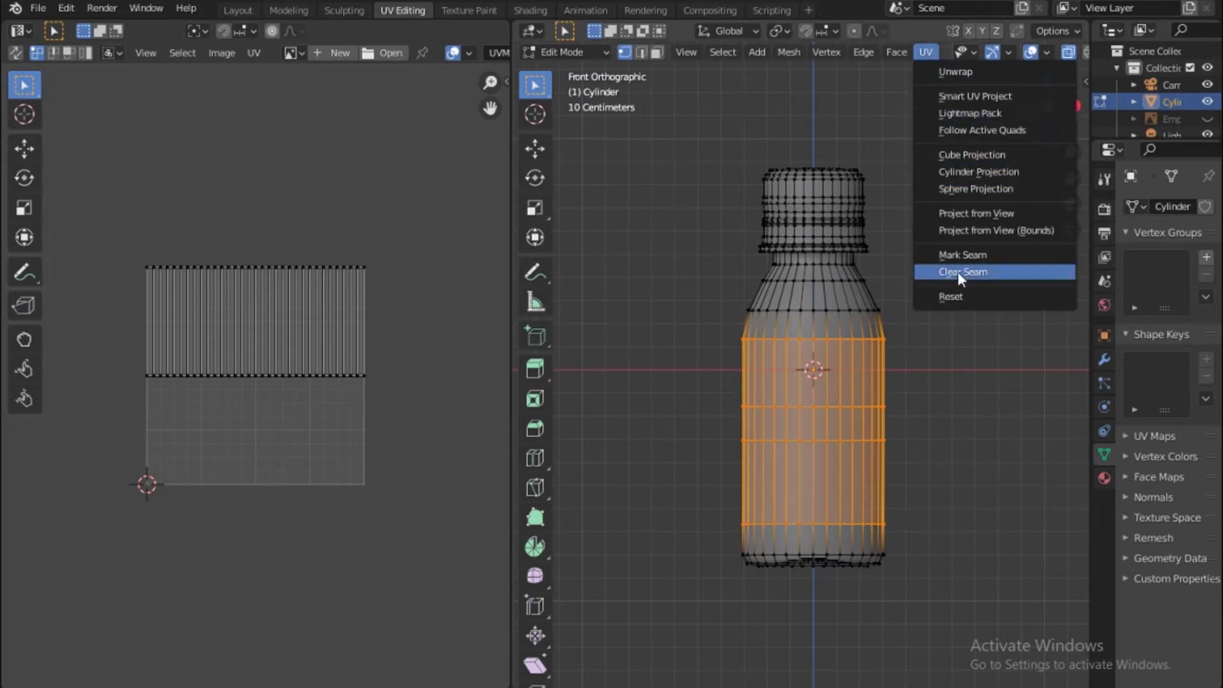
pyautogui.click(965, 219)
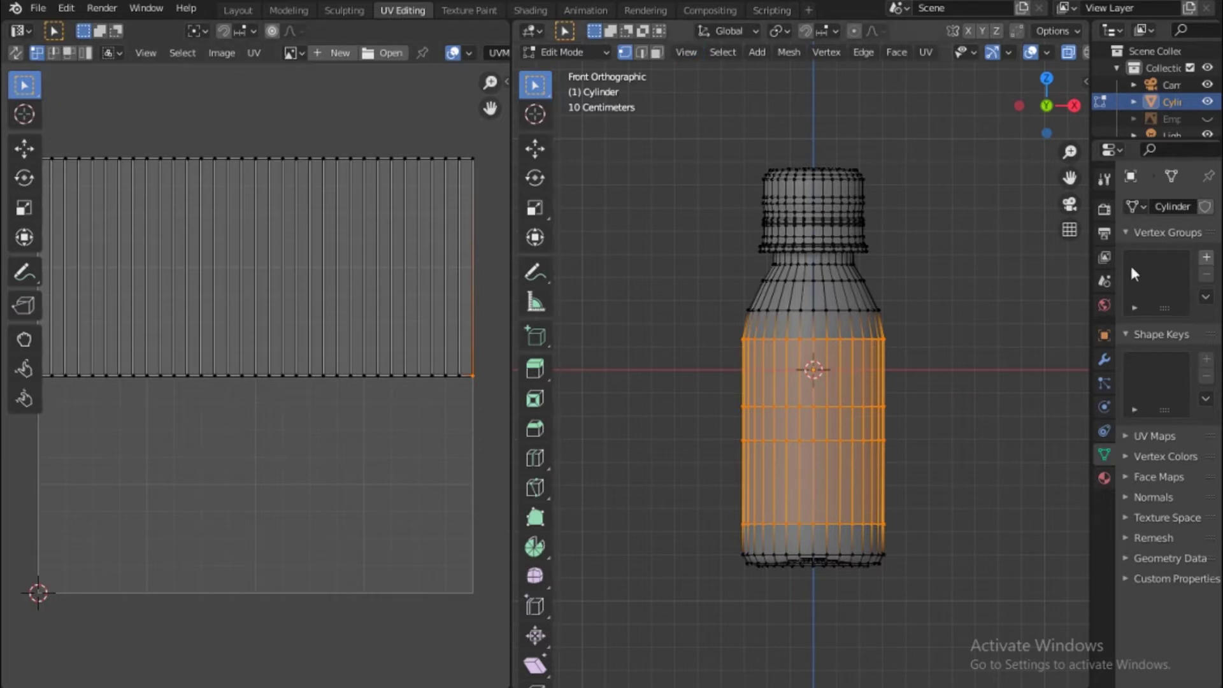
# Create Material.001, assign it to the body faces, deselect all, and add a second slot.
pyautogui.click(1104, 478)
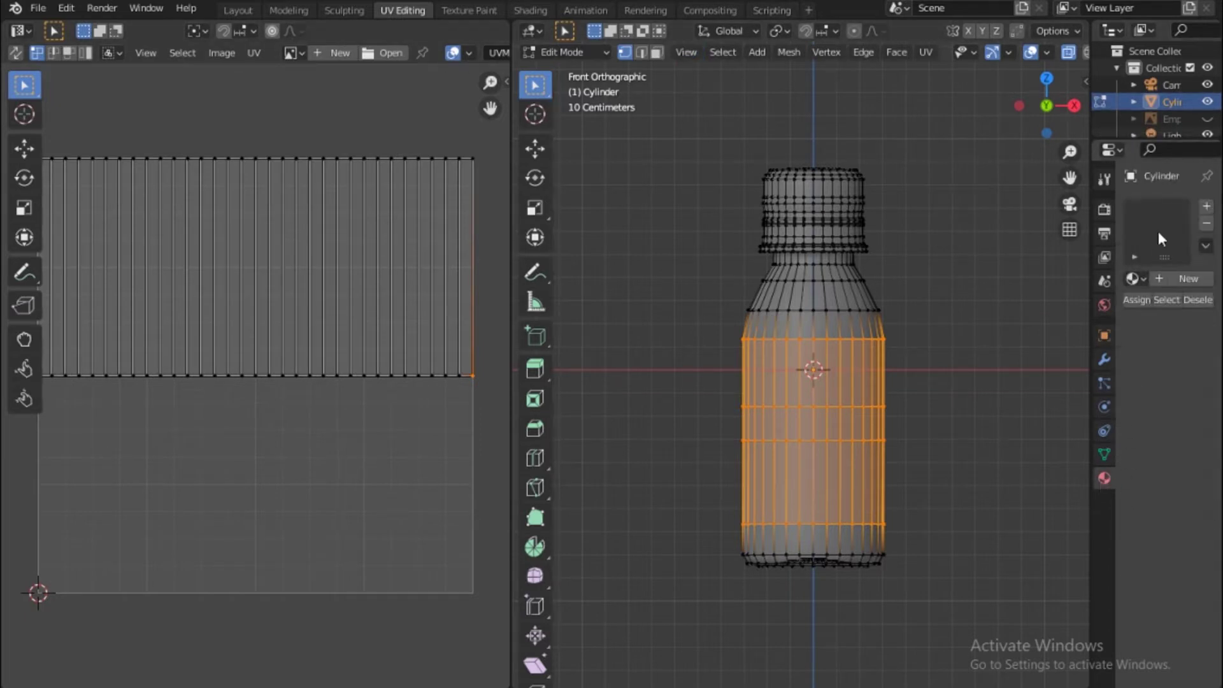
pyautogui.click(1207, 209)
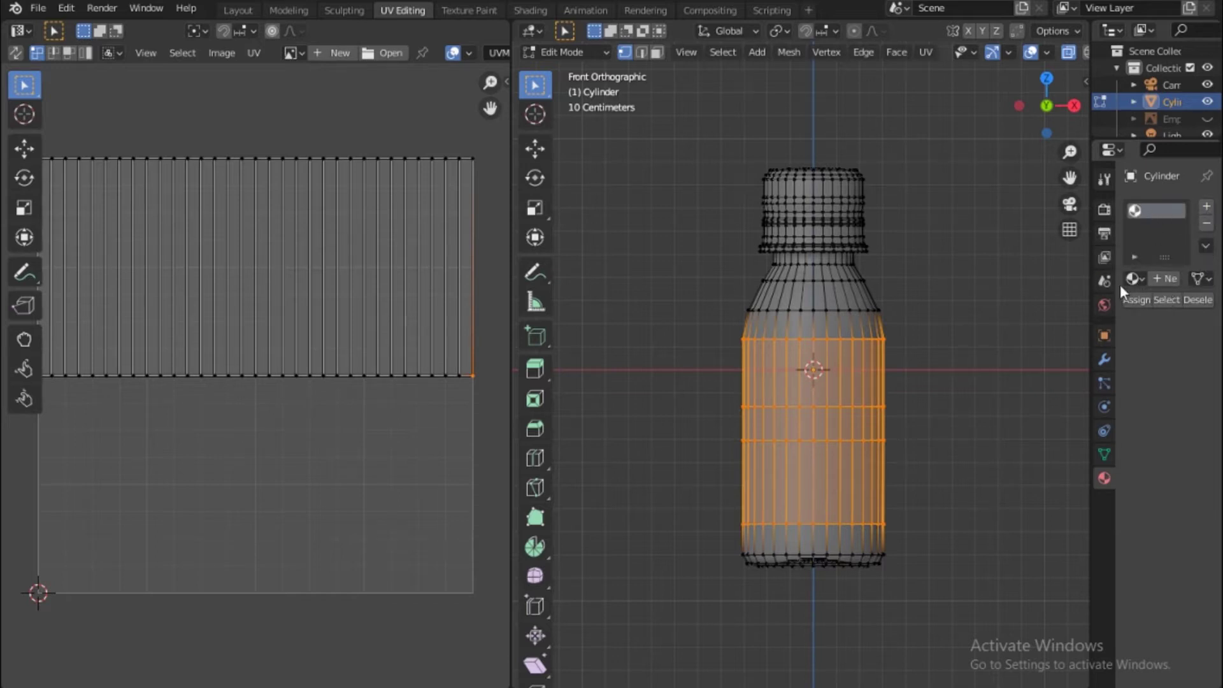
pyautogui.moveTo(1065, 285); pyautogui.dragTo(979, 289)
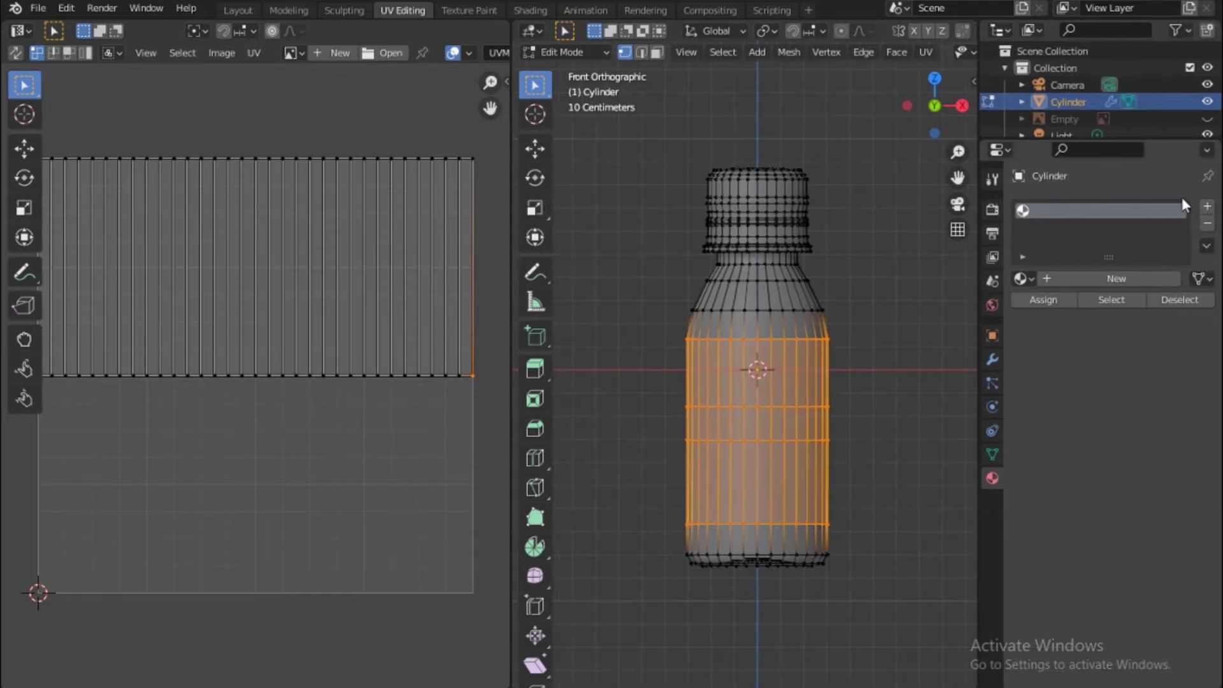
pyautogui.click(1128, 284)
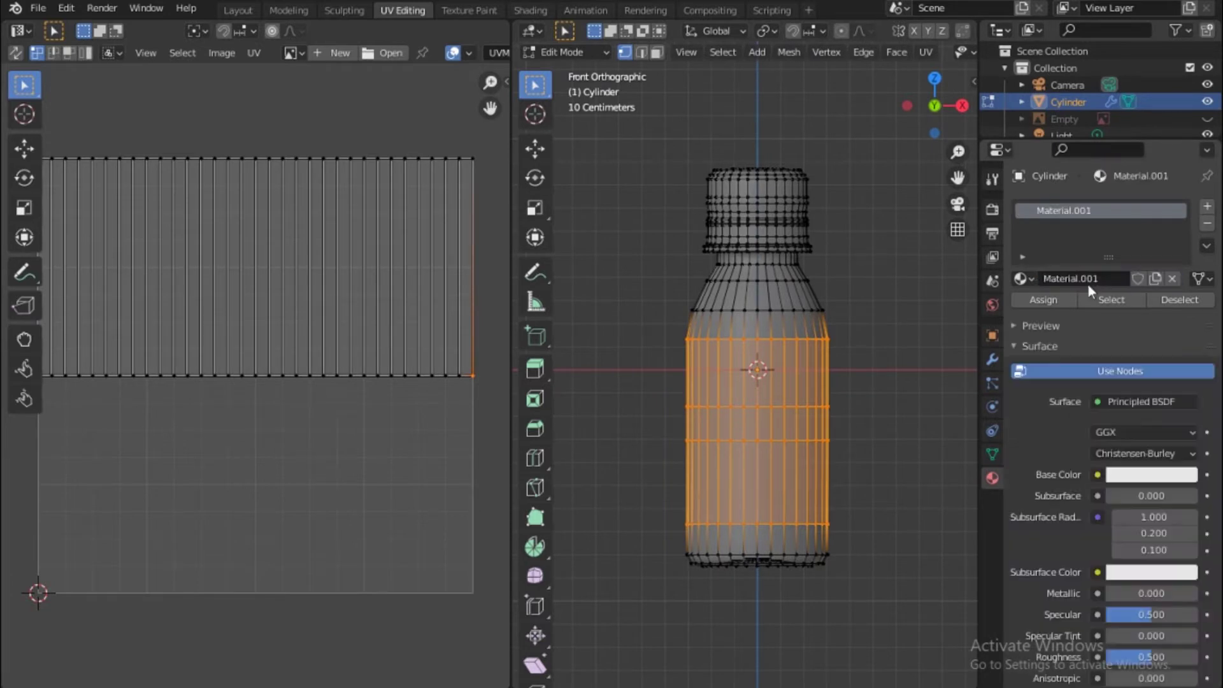
pyautogui.click(1045, 300)
pyautogui.hotkey('alt', 'a')
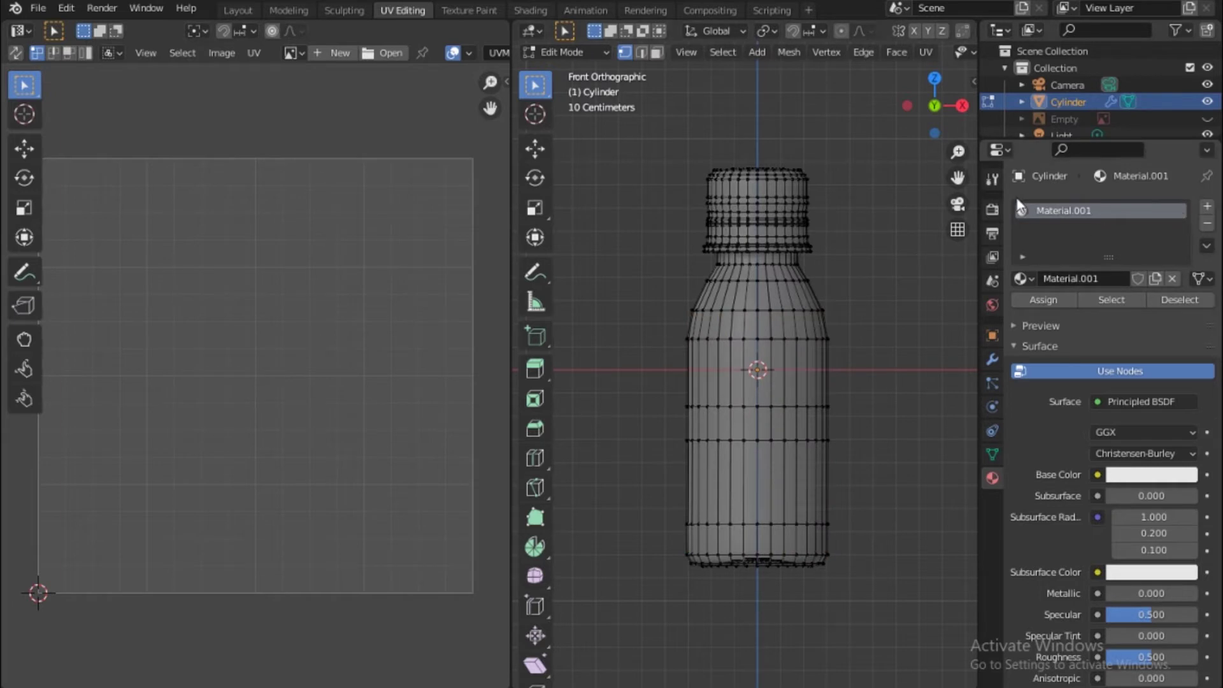
pyautogui.click(1207, 208)
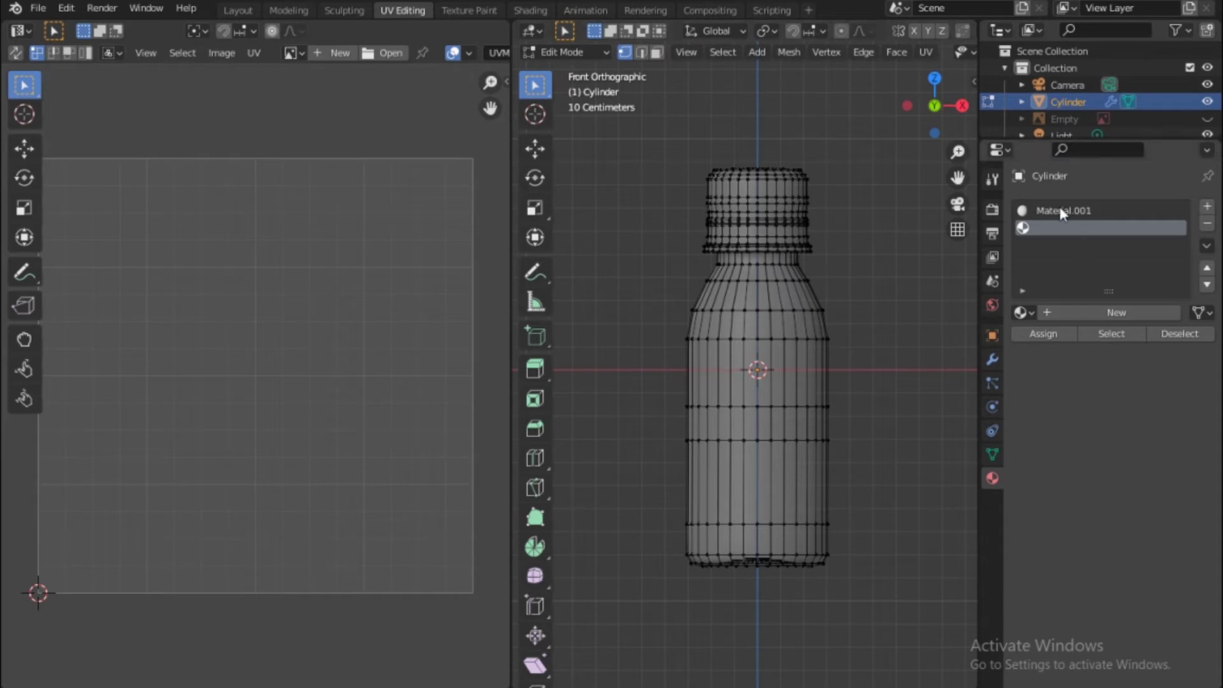
# Select the body, invert to the cap, neck and base, and assign new Material.002.
pyautogui.moveTo(653, 333); pyautogui.dragTo(886, 534)
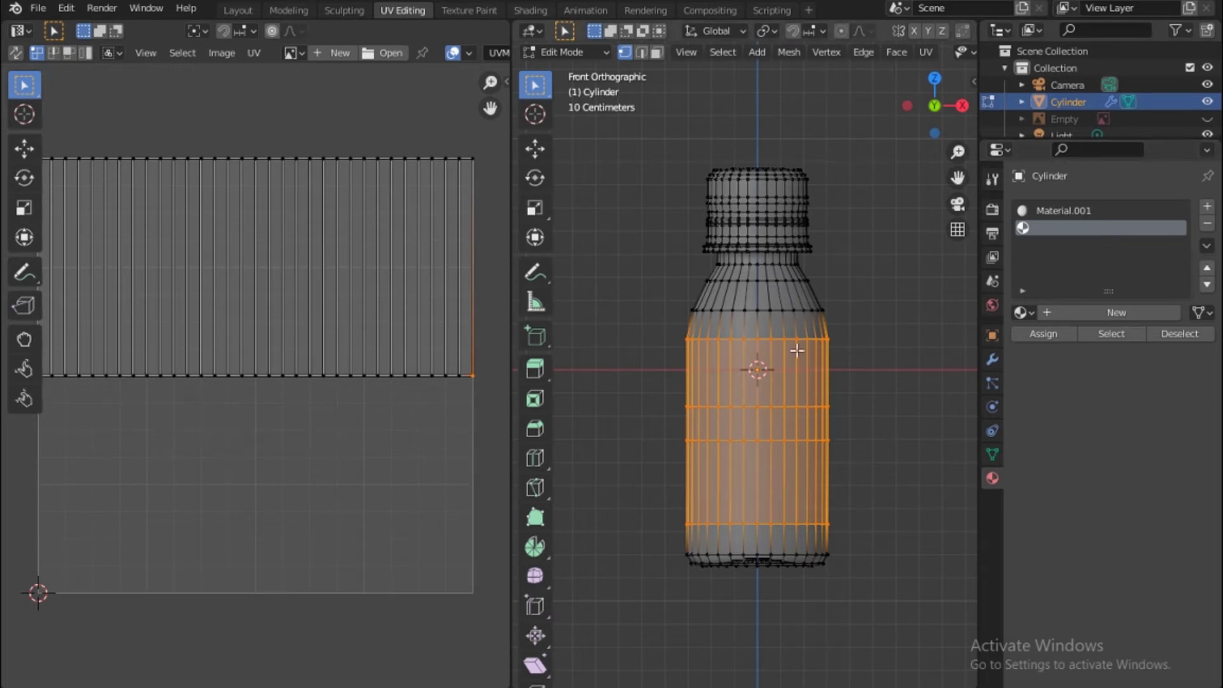
pyautogui.hotkey('ctrl', 'i')
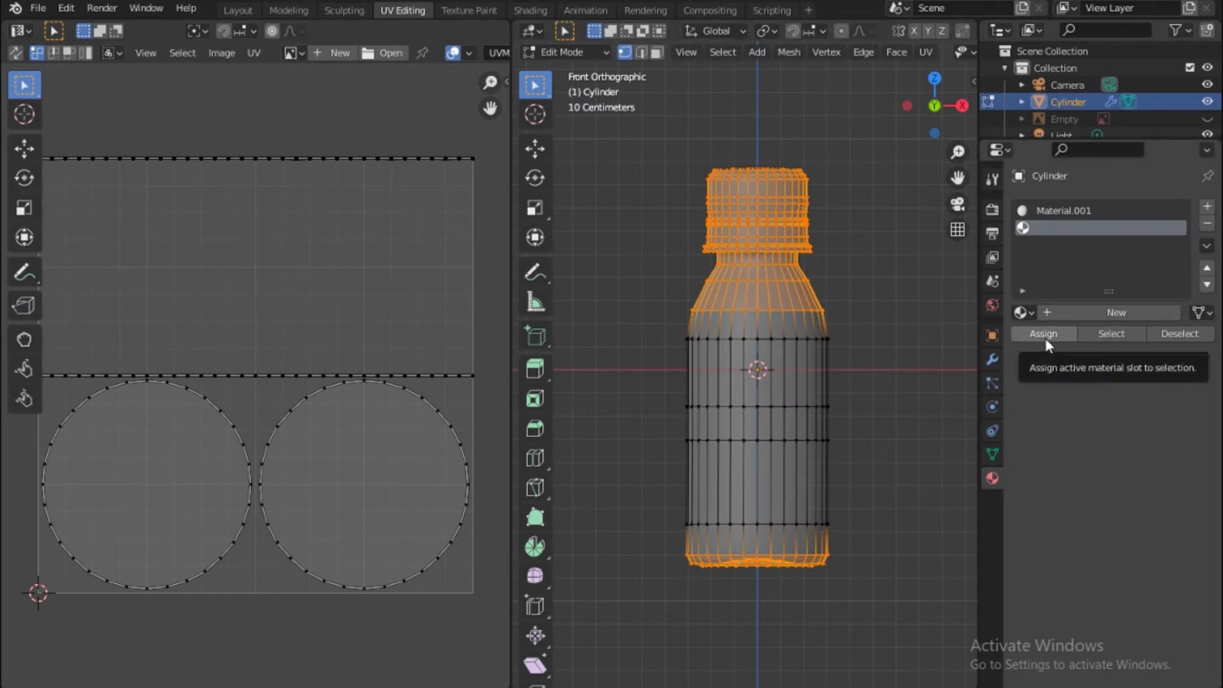
pyautogui.click(1095, 313)
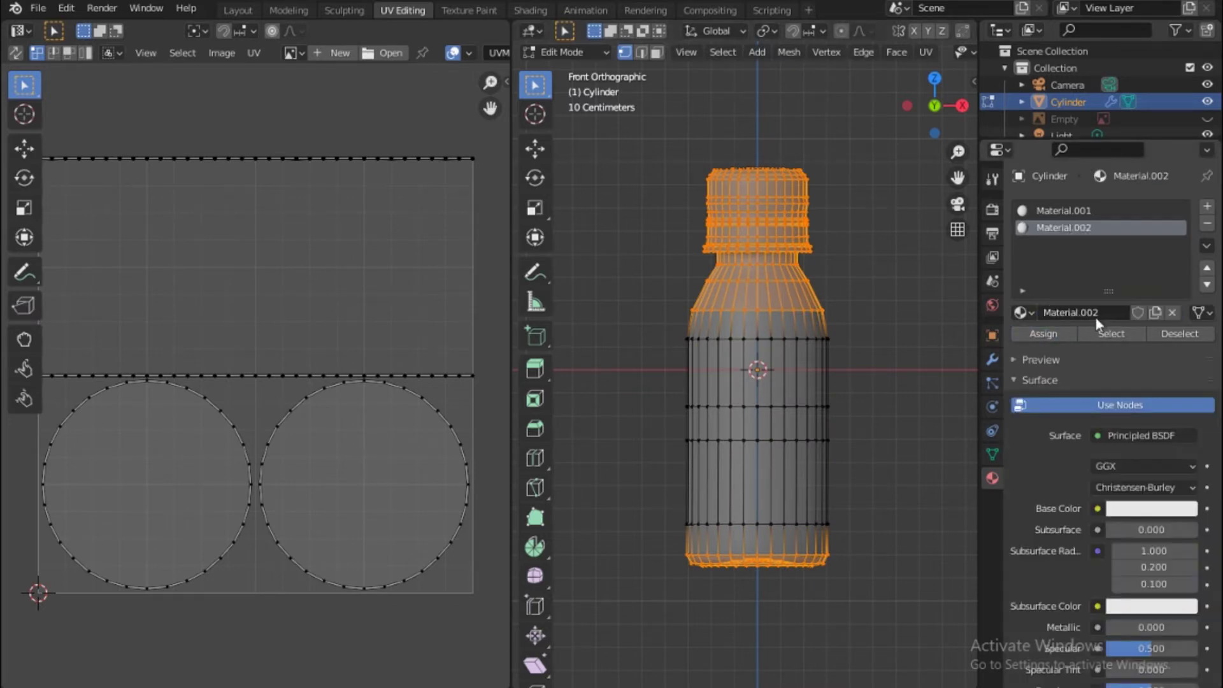
pyautogui.click(1038, 335)
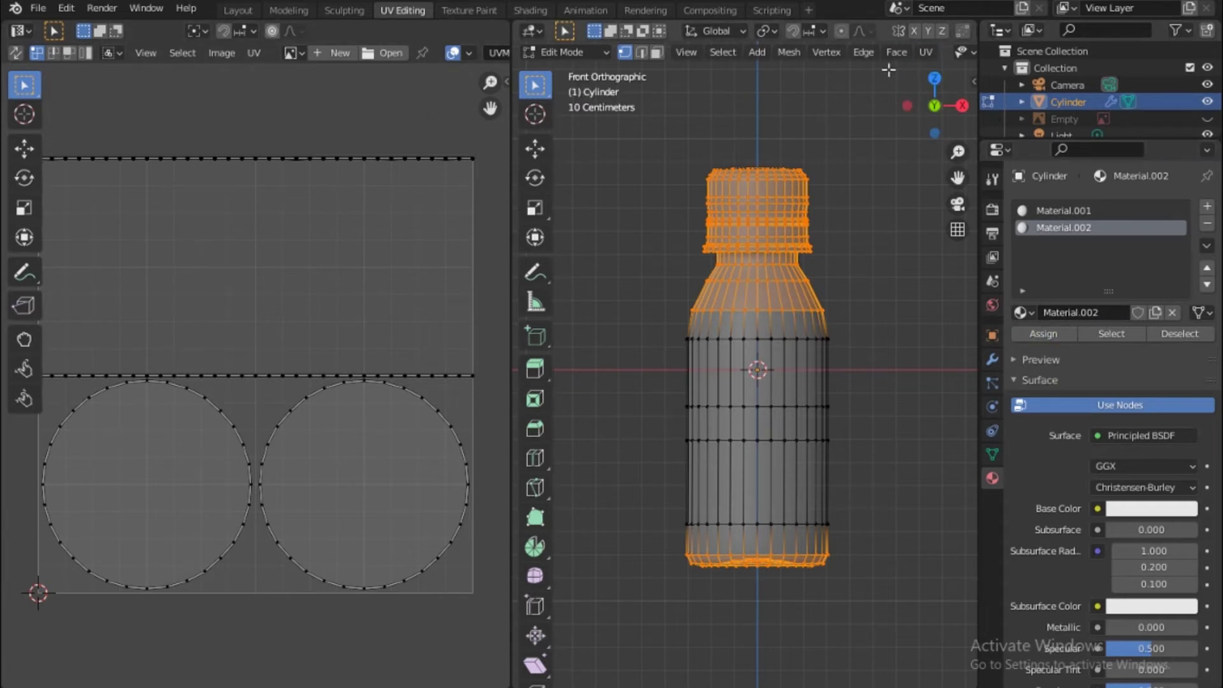
# Open the Shading workspace with the bottle orbited and framed in the material preview.
pyautogui.click(249, 10)
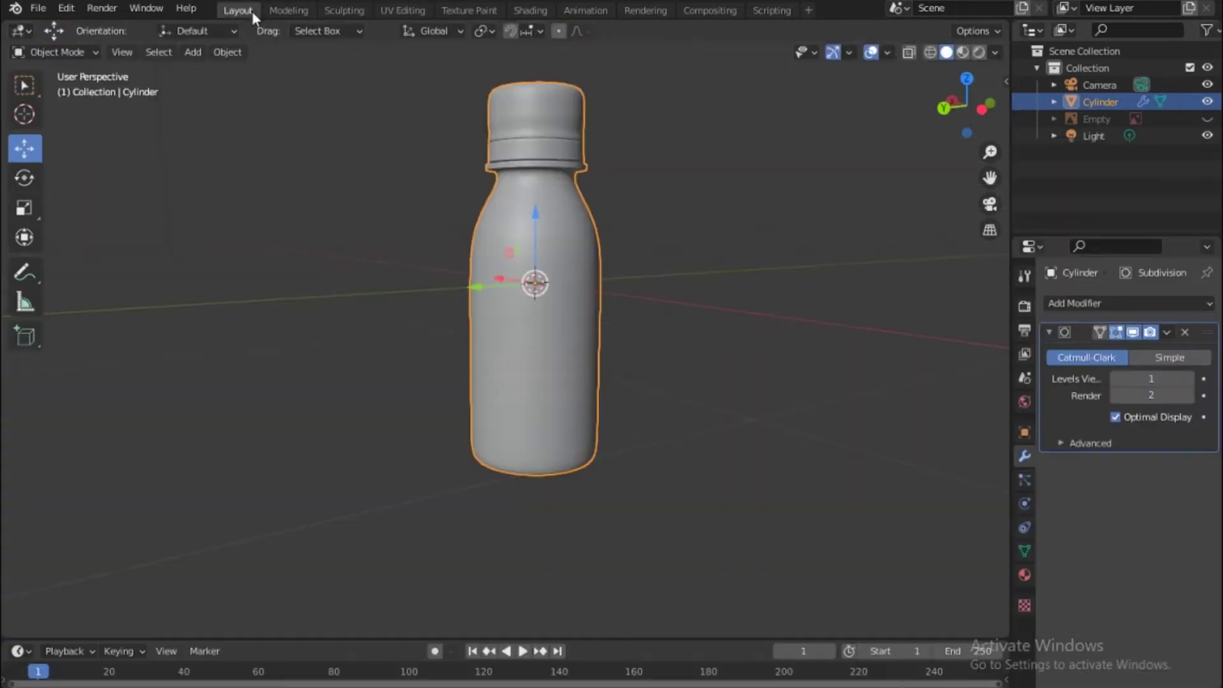
pyautogui.moveTo(967, 104); pyautogui.dragTo(946, 125)
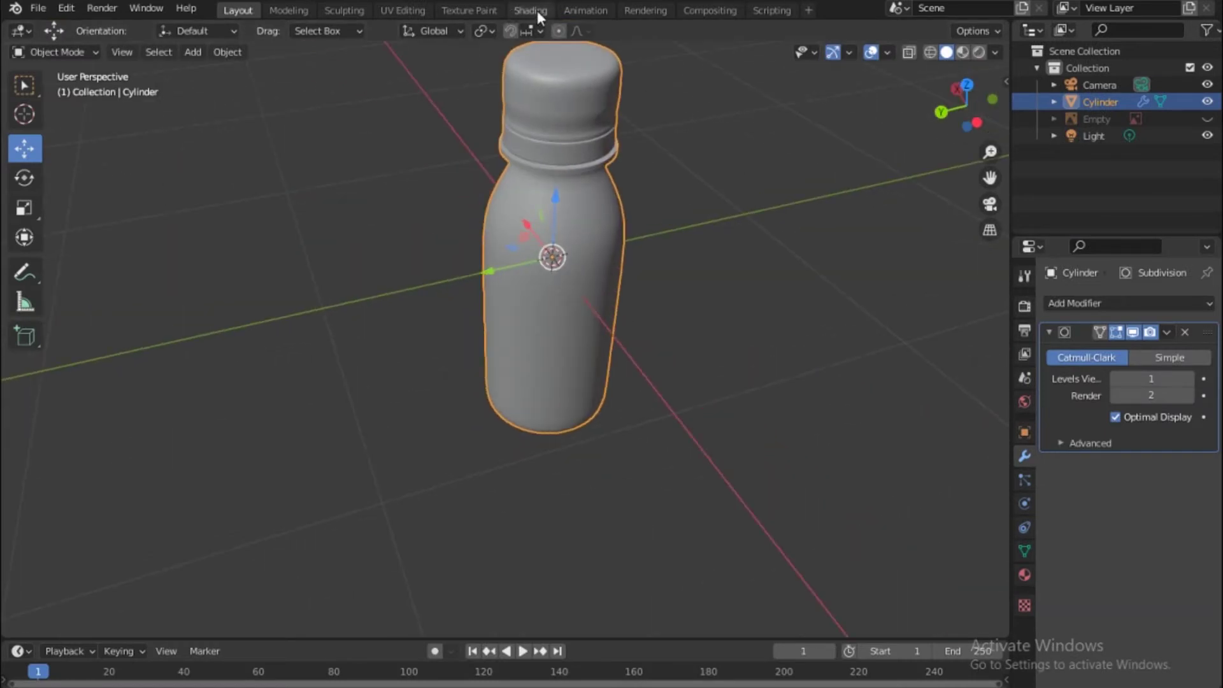
pyautogui.click(530, 10)
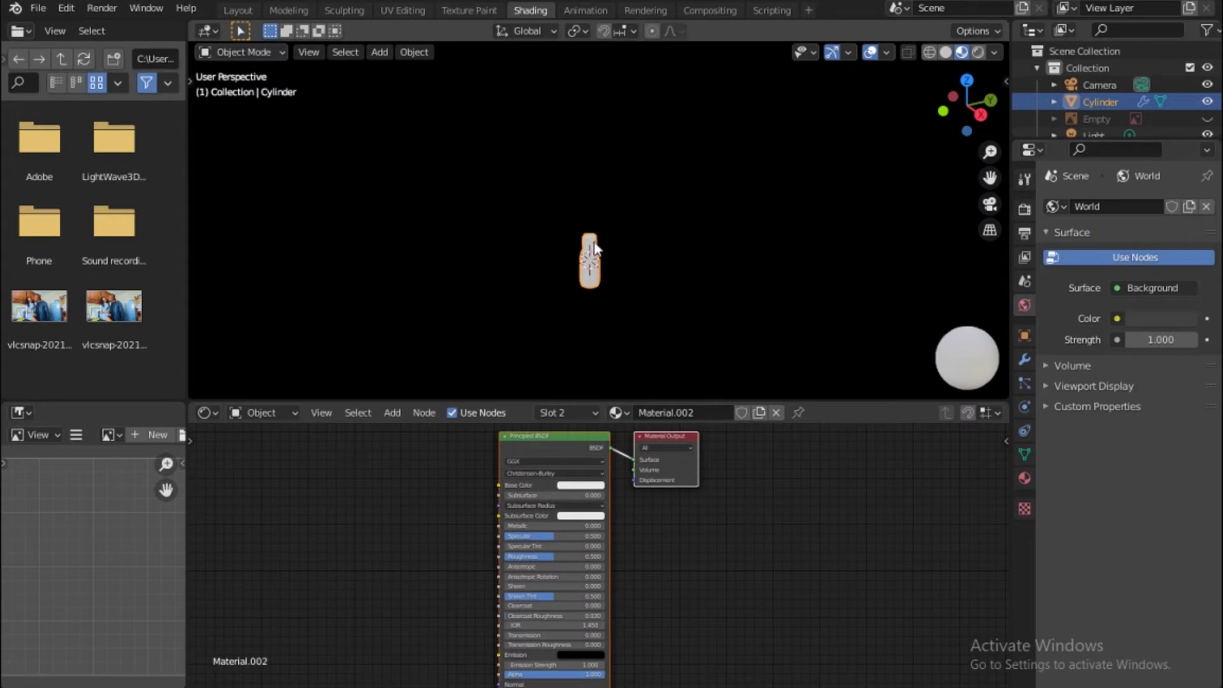
pyautogui.press('KP_Decimal')
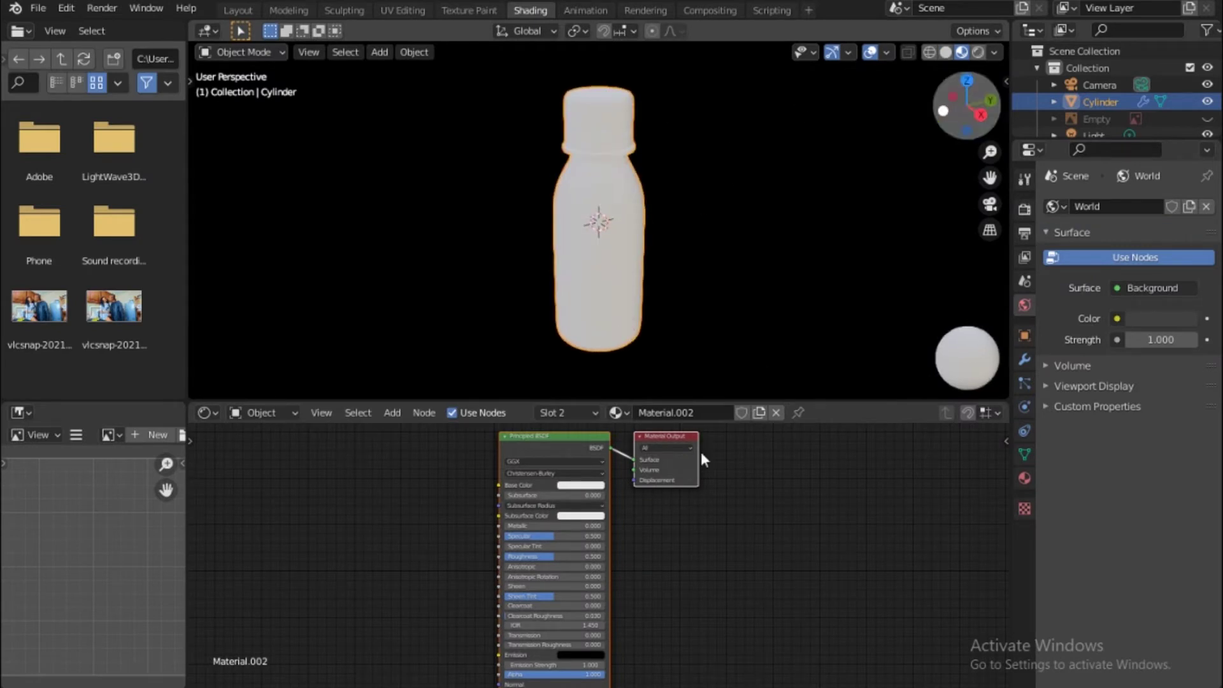
pyautogui.moveTo(270, 687)
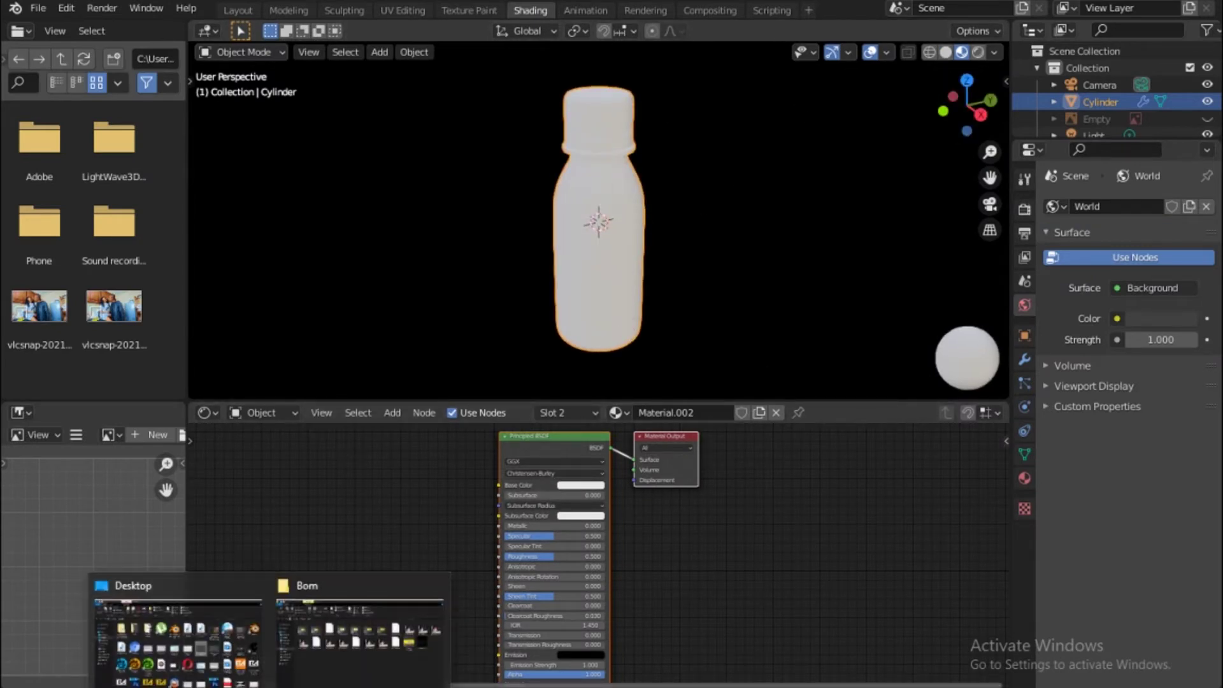
# Bring up the Bom photo folder and open IMG_5463.JPG in Photos.
pyautogui.click(307, 679)
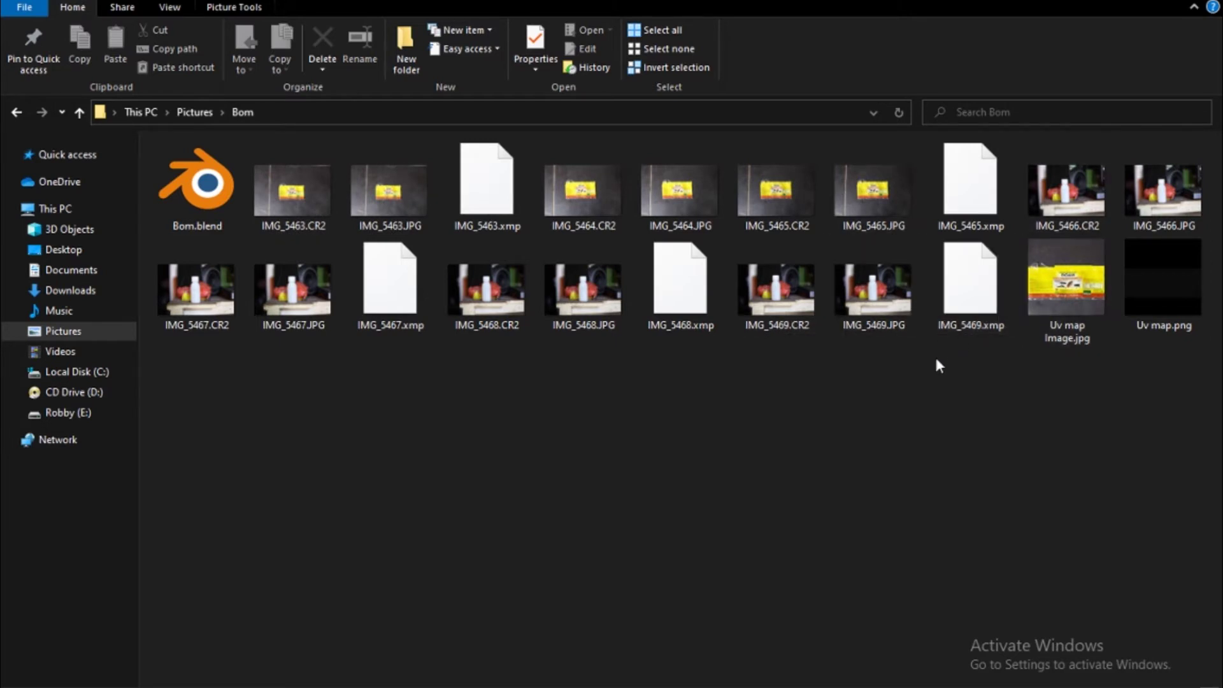
pyautogui.click(1067, 191)
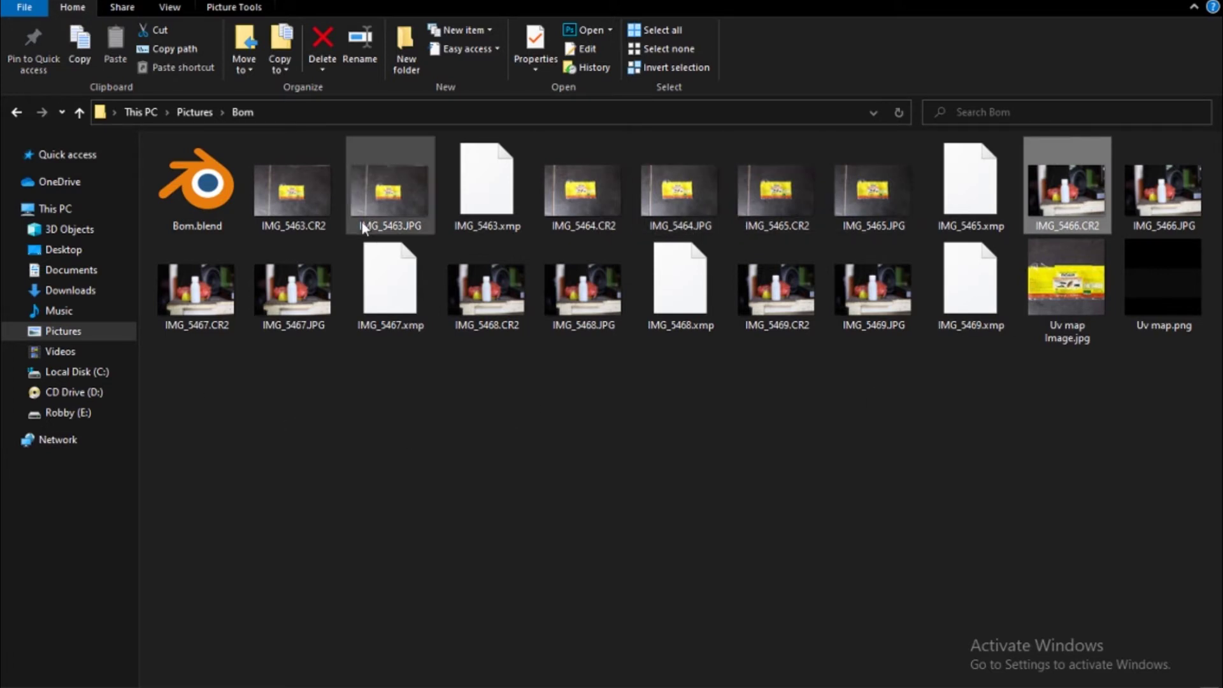
pyautogui.doubleClick(406, 201)
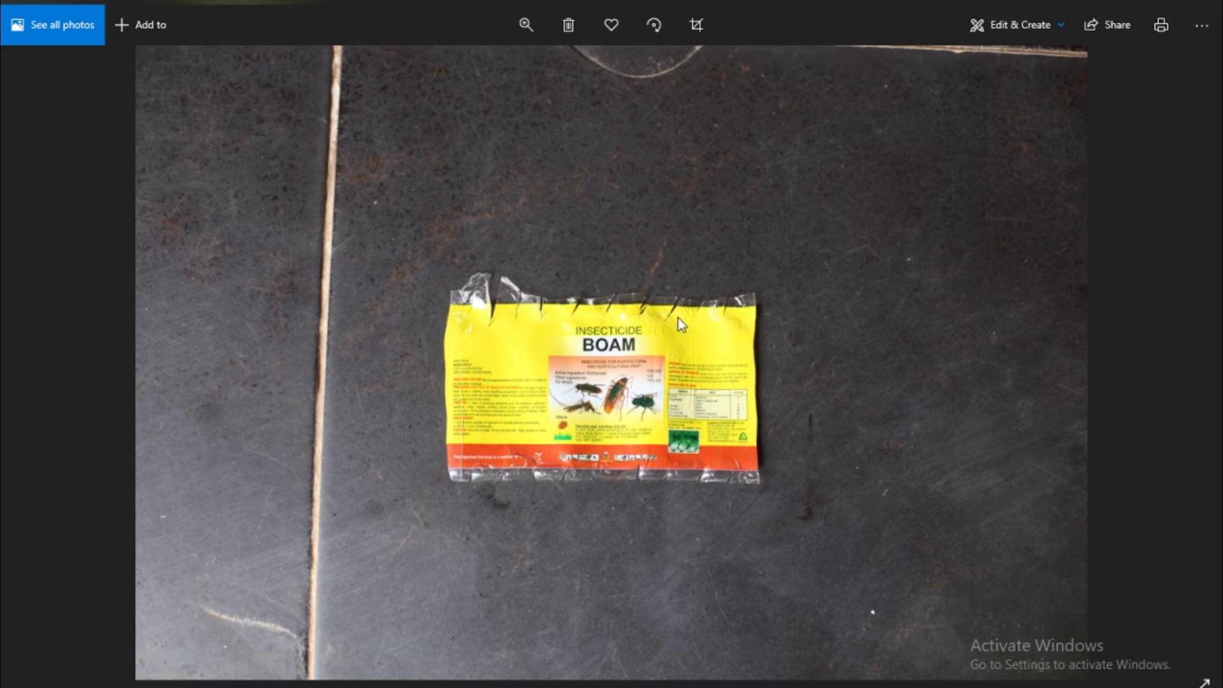
# Close Photos, preview Uv map Image.jpg, then drag the file toward Blender.
pyautogui.click(1206, 5)
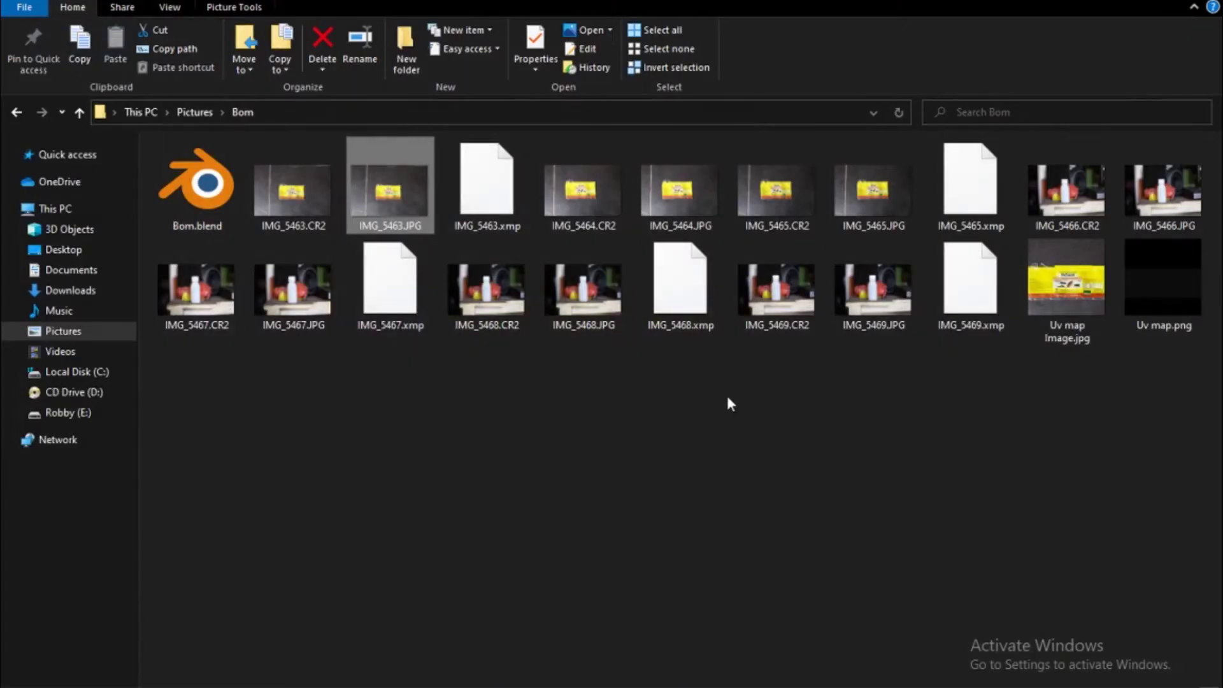
pyautogui.click(1079, 274)
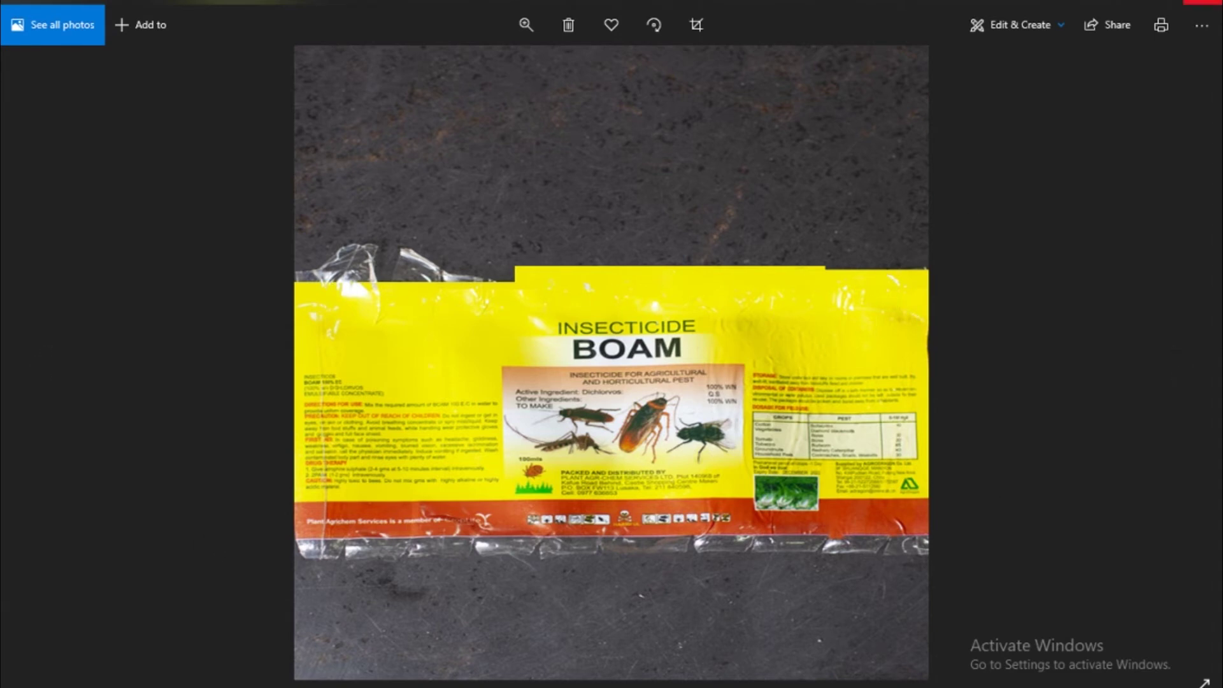
pyautogui.click(1204, 2)
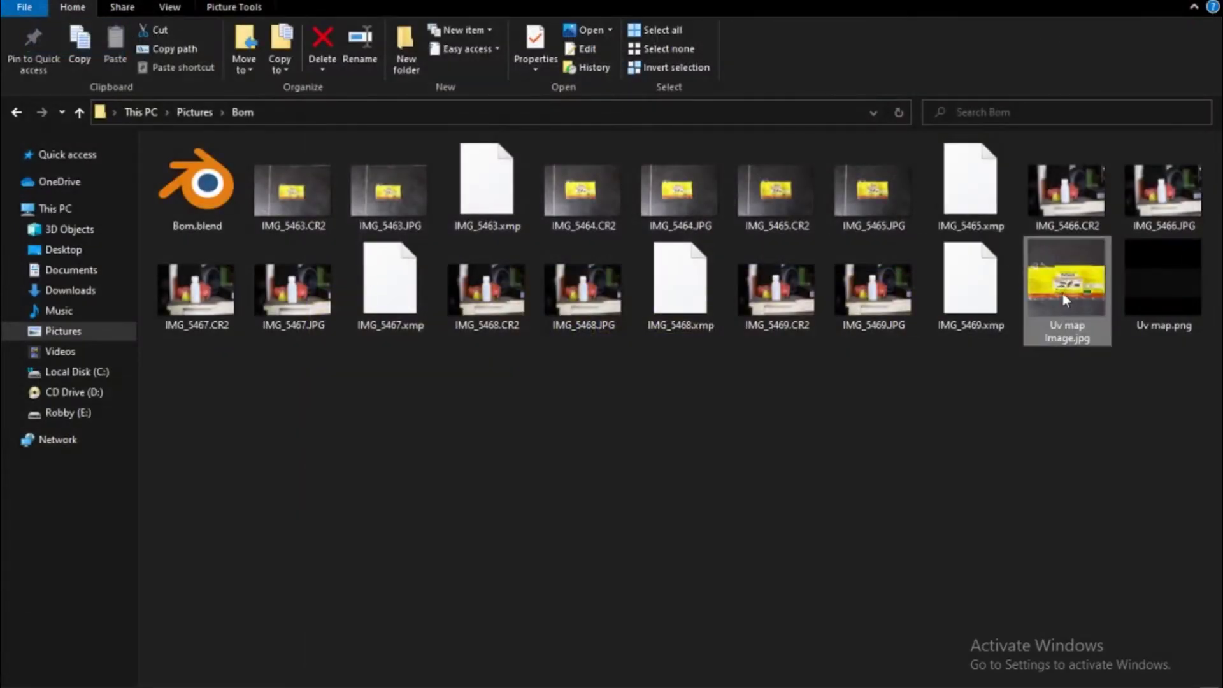
pyautogui.moveTo(1062, 288); pyautogui.dragTo(391, 478)
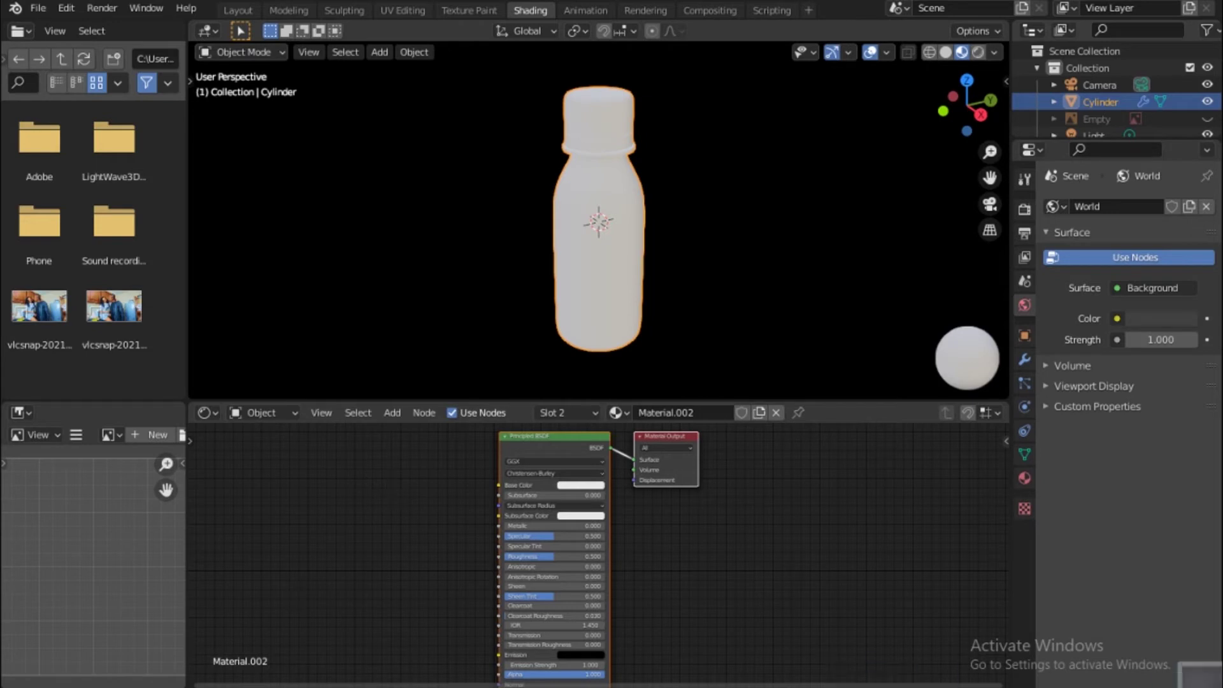
# Add Uv map Image.jpg as an image texture linked to Material.001's Base Color.
pyautogui.click(1024, 477)
pyautogui.click(1118, 211)
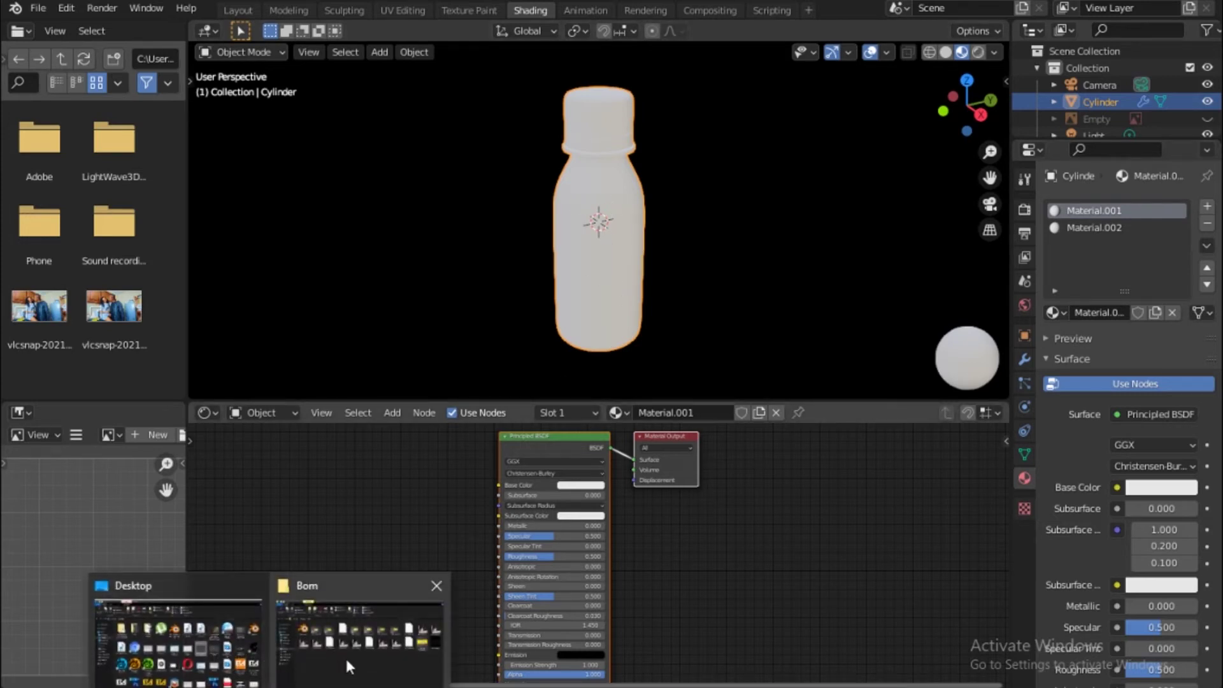
pyautogui.click(345, 655)
pyautogui.moveTo(1067, 286); pyautogui.dragTo(339, 505)
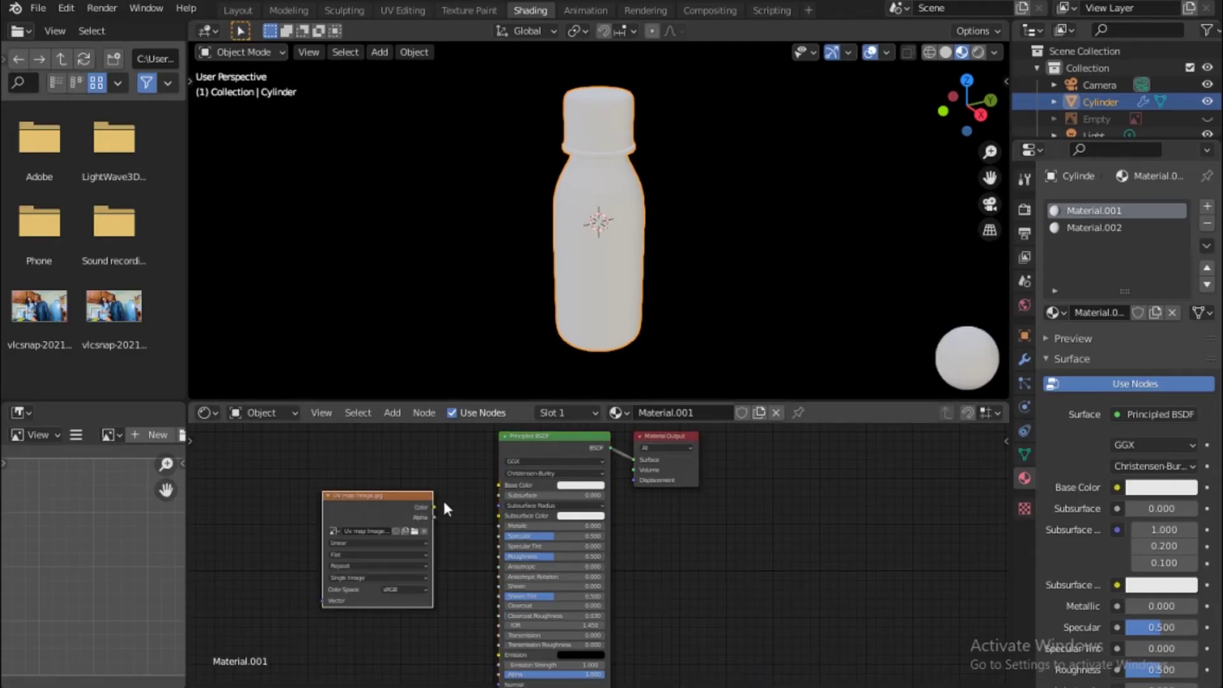
pyautogui.moveTo(434, 508); pyautogui.dragTo(498, 485)
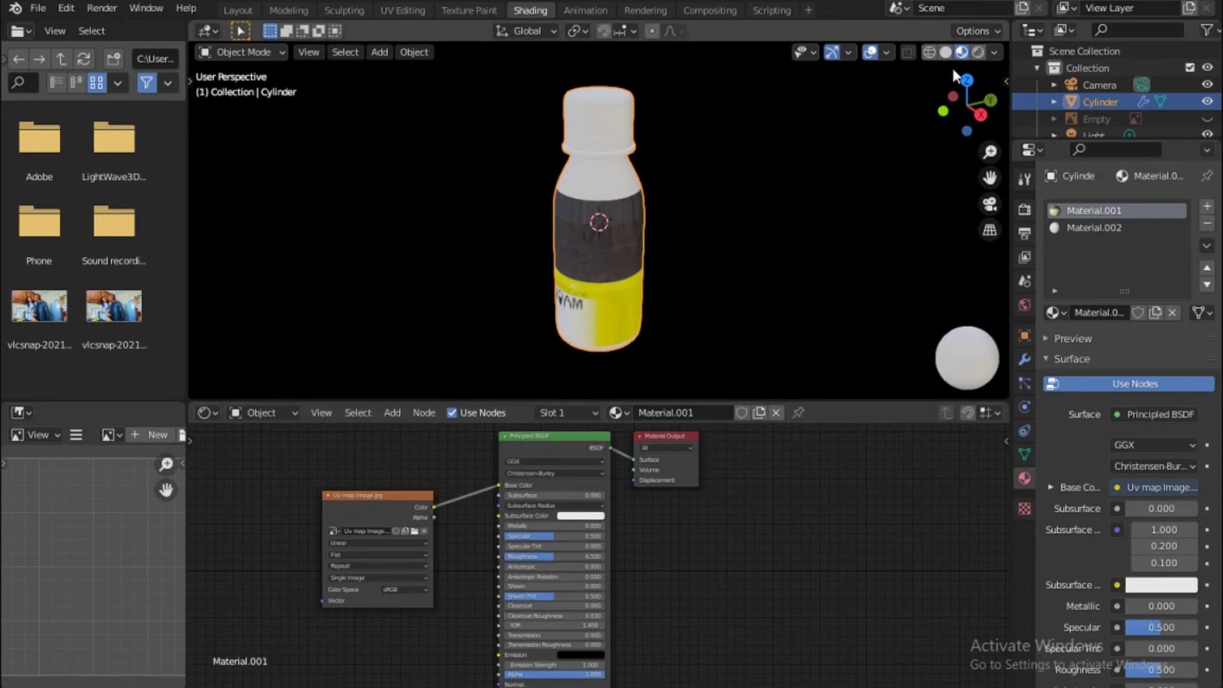
pyautogui.moveTo(967, 103); pyautogui.dragTo(994, 103)
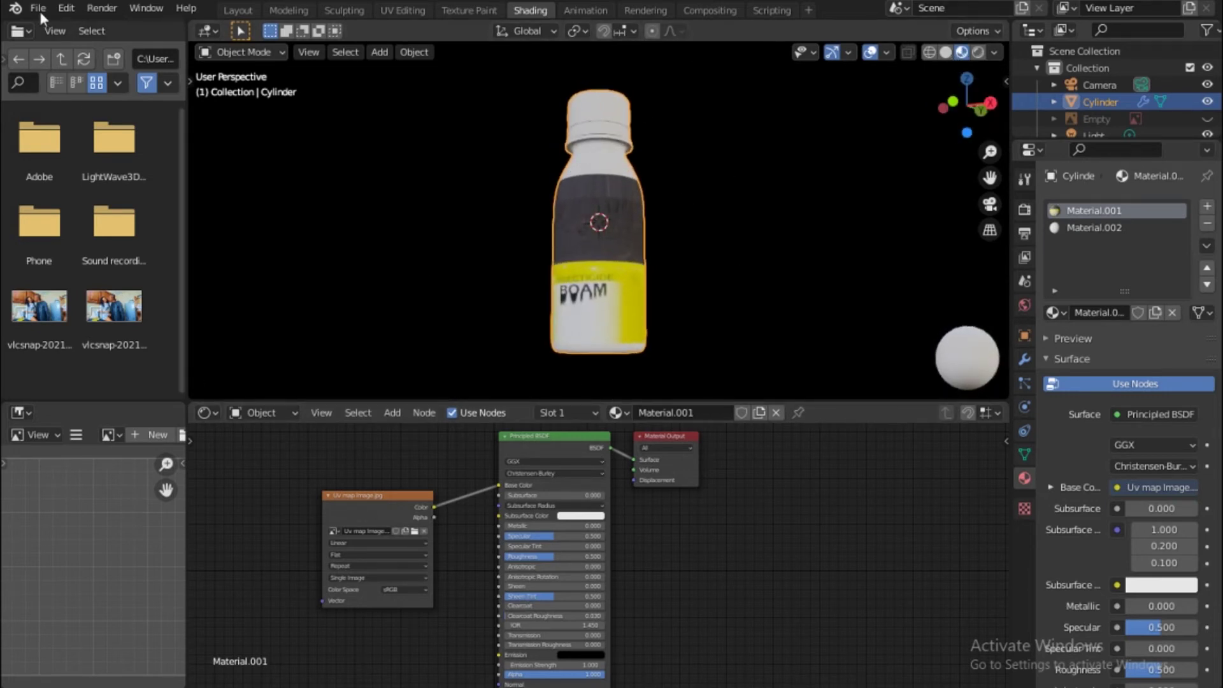
# In UV Editing, move two edge loops along Z to span the body, then reselect the body faces.
pyautogui.click(403, 10)
pyautogui.moveTo(663, 423); pyautogui.dragTo(847, 465)
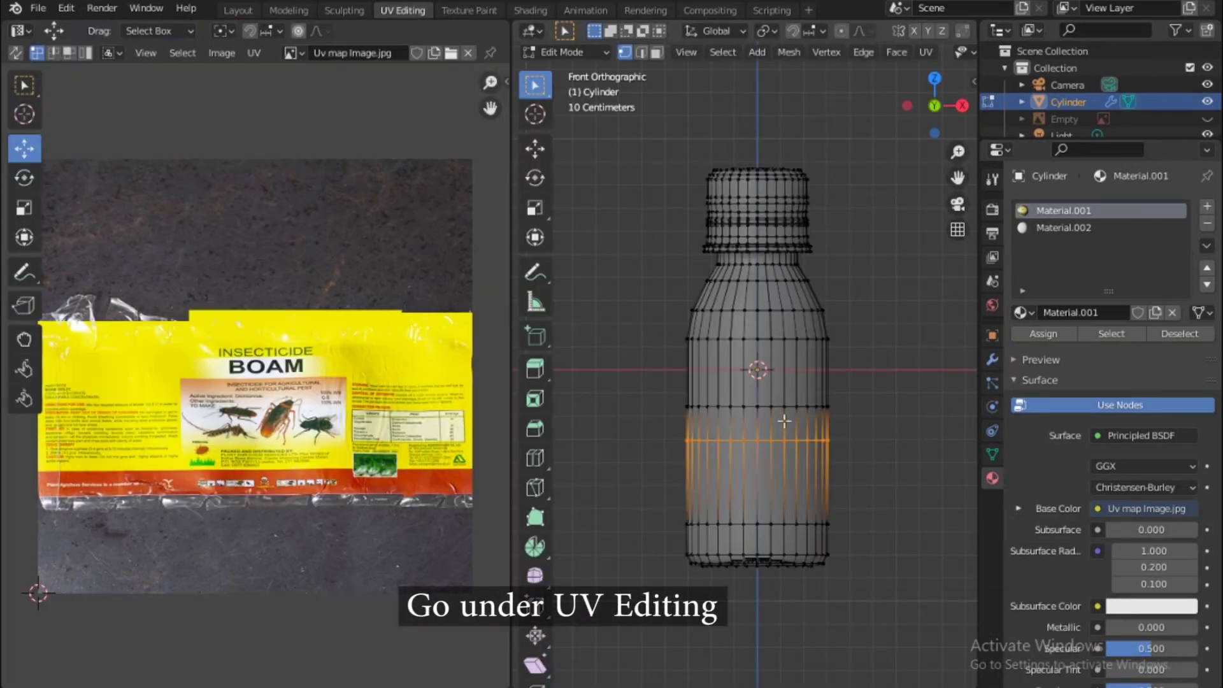
pyautogui.click(534, 149)
pyautogui.moveTo(760, 385); pyautogui.dragTo(773, 460)
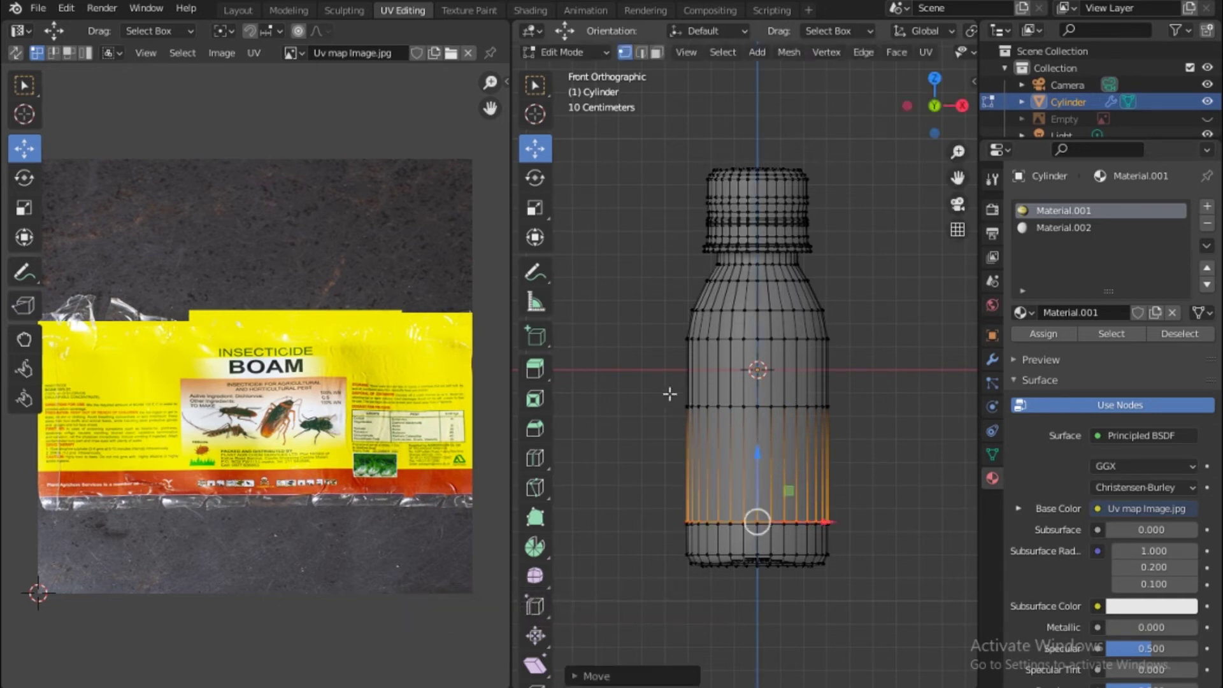
pyautogui.moveTo(669, 396); pyautogui.dragTo(843, 446)
pyautogui.moveTo(756, 342); pyautogui.dragTo(757, 272)
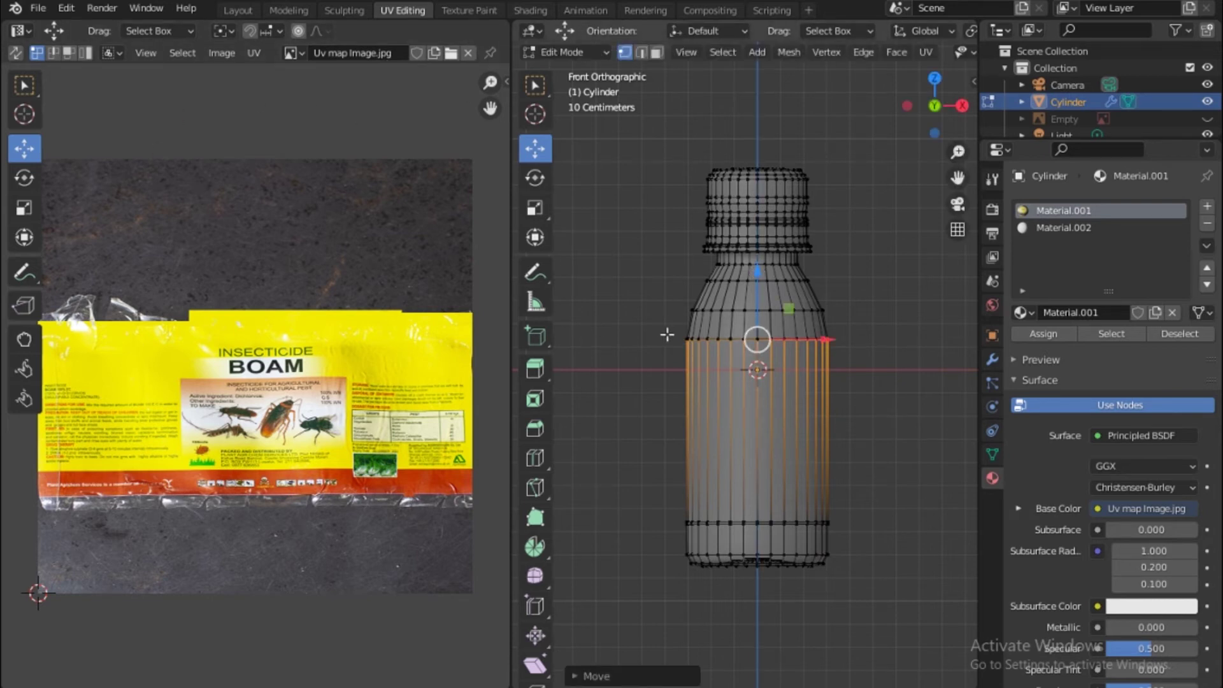
pyautogui.moveTo(663, 335); pyautogui.dragTo(889, 528)
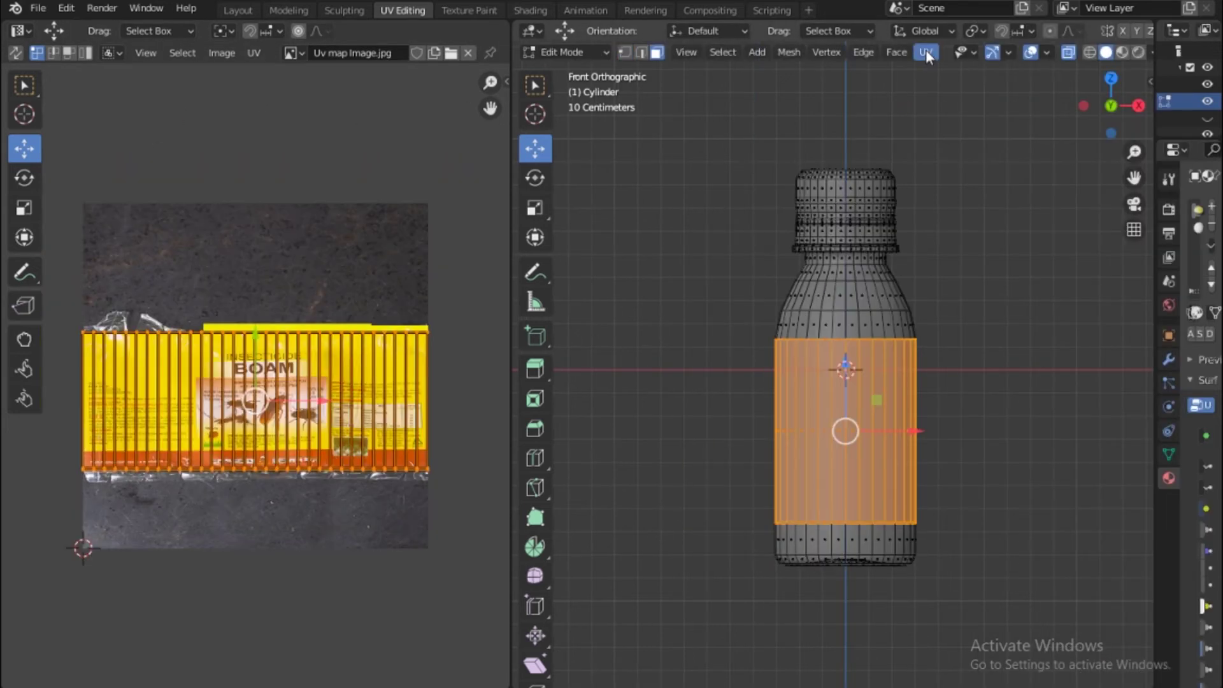
pyautogui.click(926, 51)
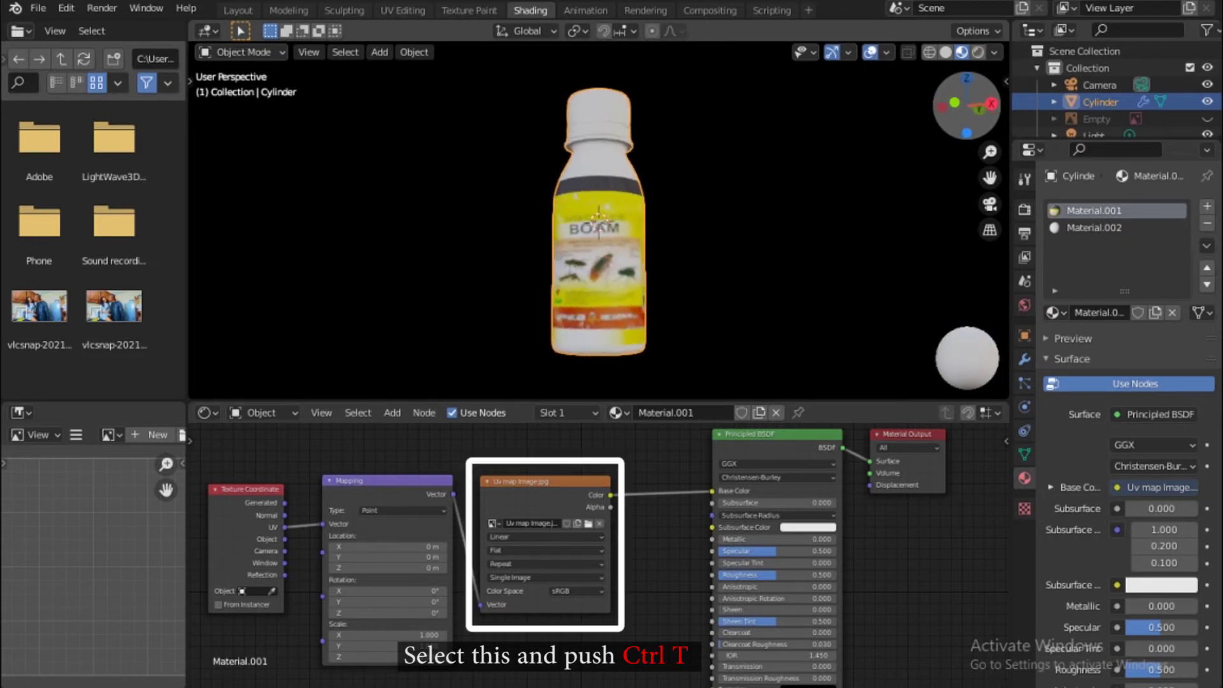
# Orbit to a near-front view and box-select the new Texture Coordinate and Mapping nodes.
pyautogui.moveTo(656, 216); pyautogui.dragTo(664, 175, button='middle')
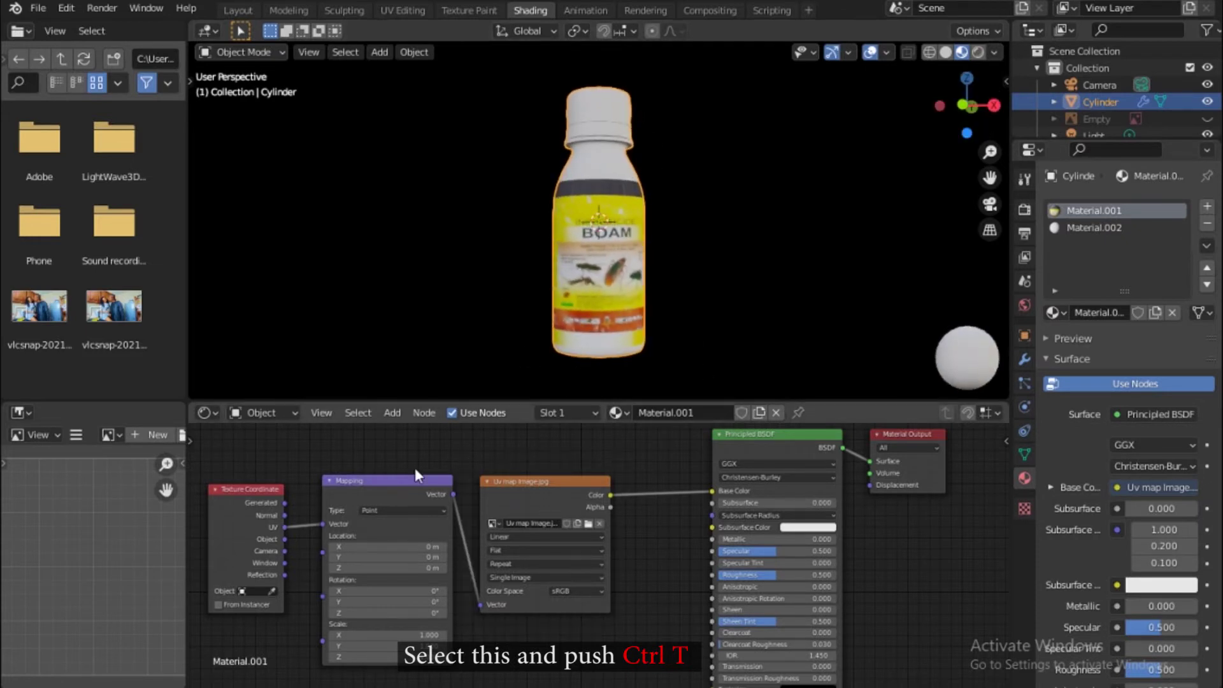
pyautogui.moveTo(267, 461); pyautogui.dragTo(350, 526)
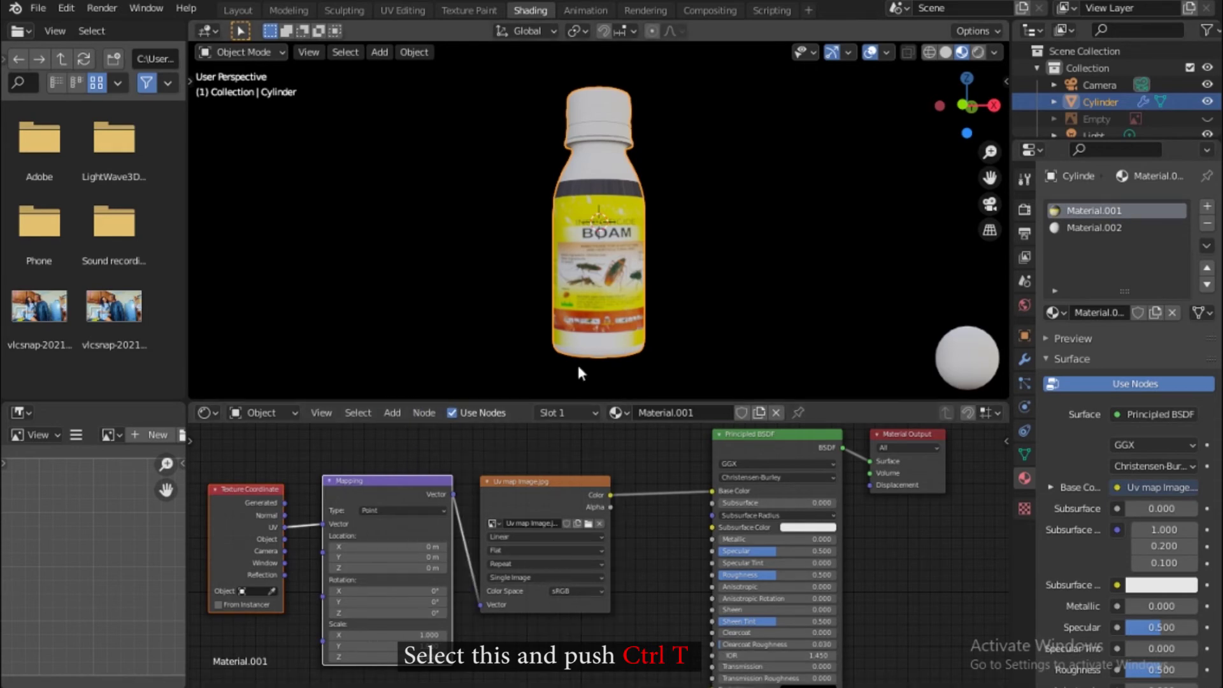
pyautogui.click(395, 9)
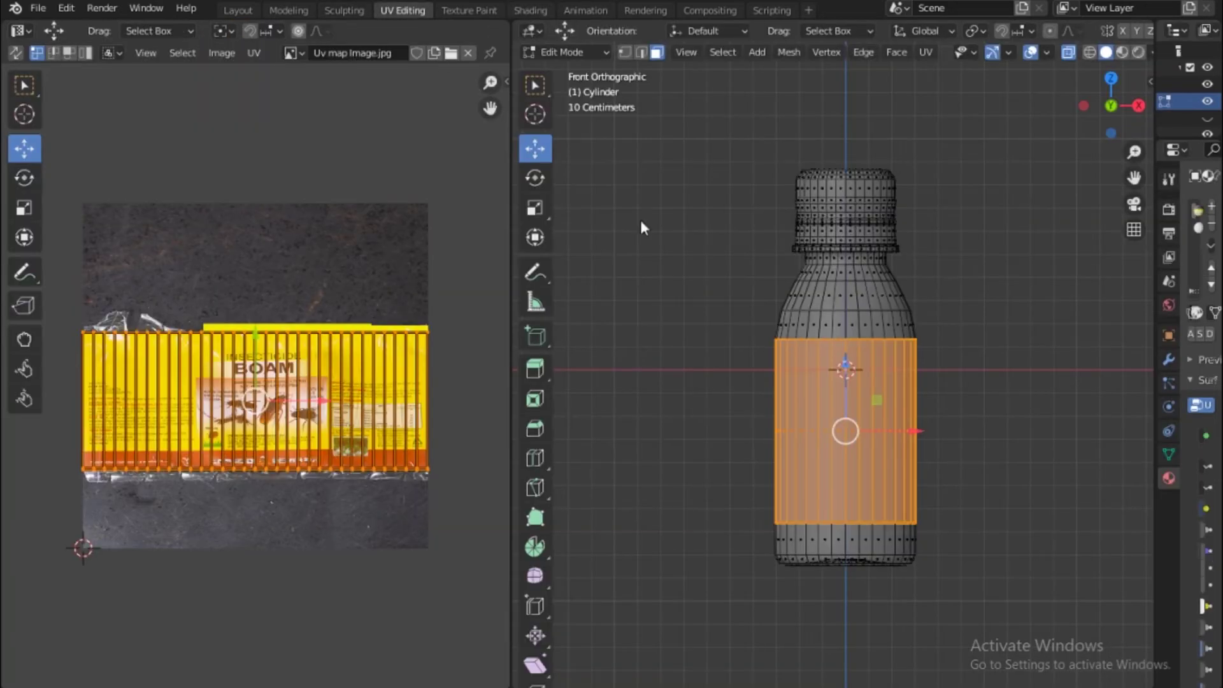
# Switch the viewport to Material Preview and select a face on the dark band.
pyautogui.click(1123, 53)
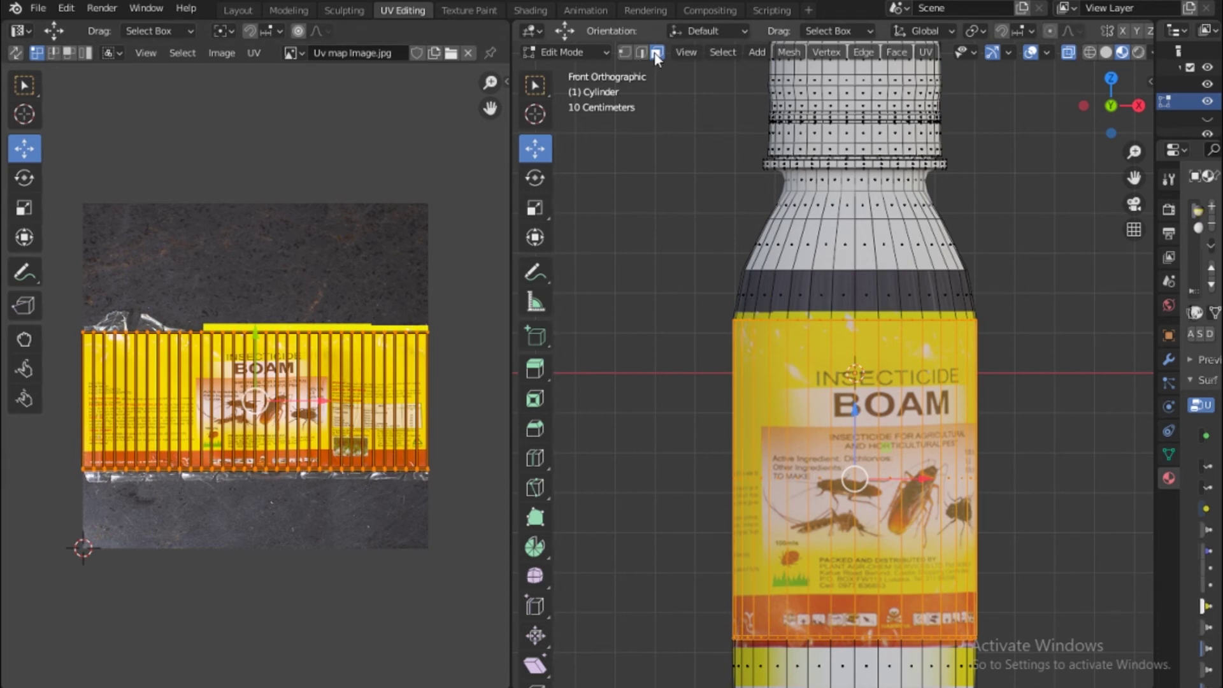
pyautogui.click(755, 244)
# Assign the white Material.002 to the dark band above the label, then deselect it.
pyautogui.scroll(5, 889, 304)
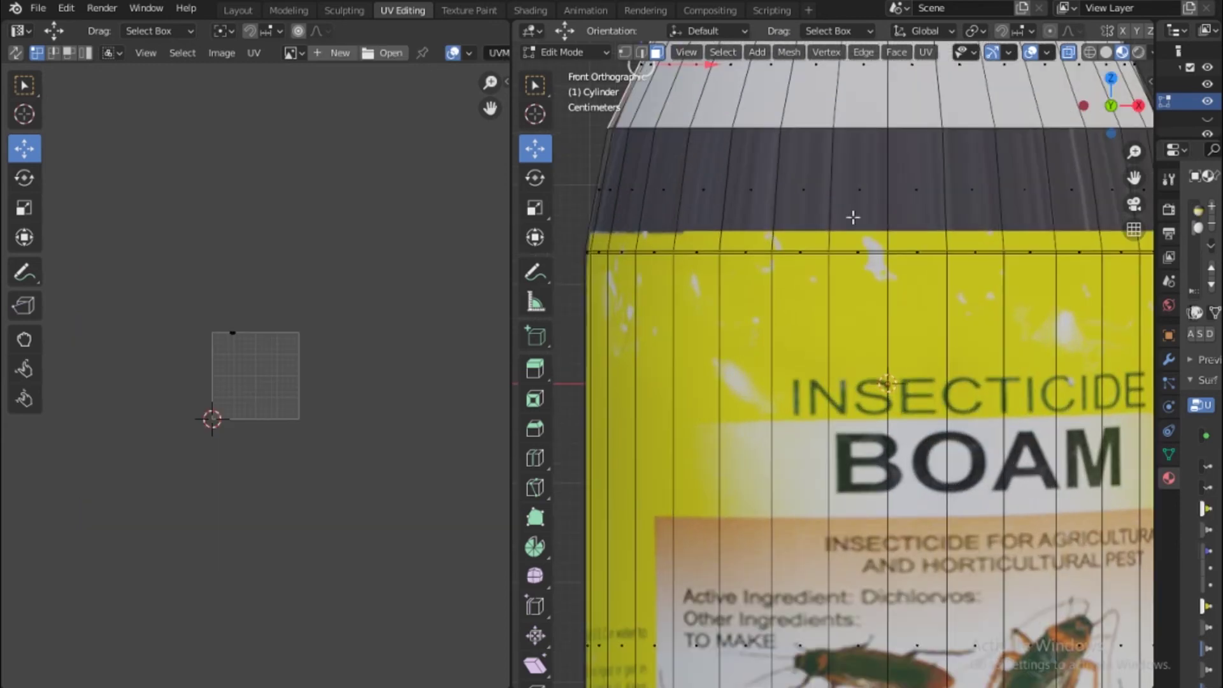
pyautogui.scroll(-2, 789, 301)
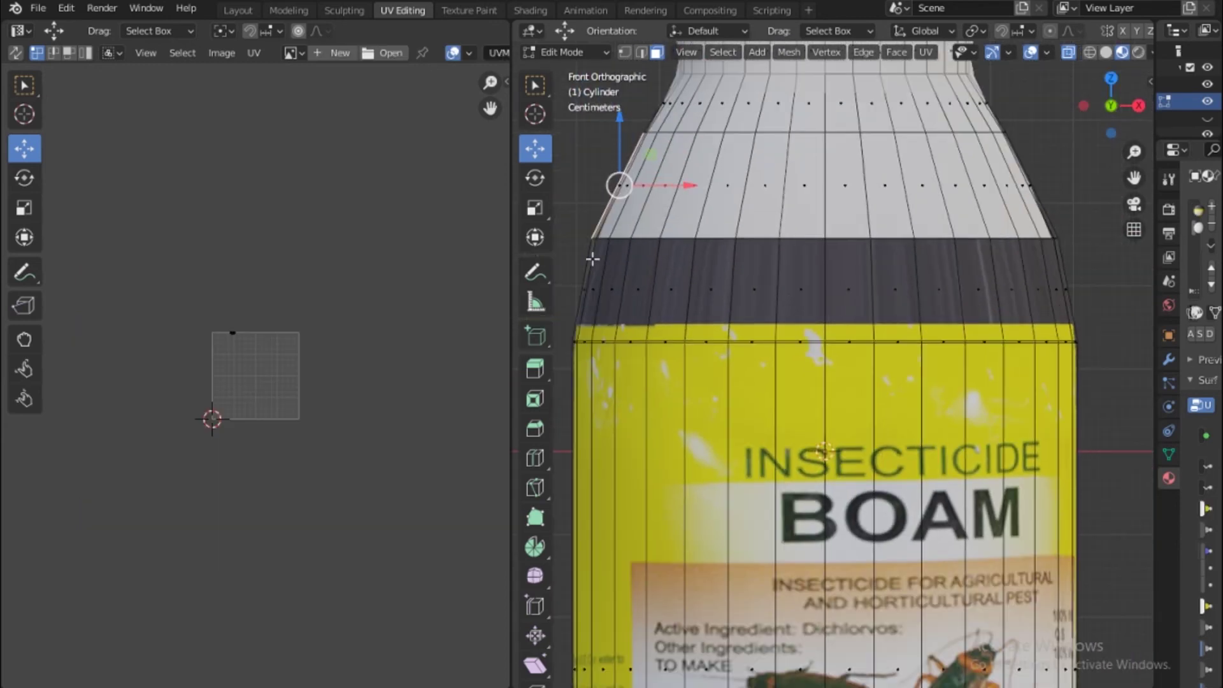
pyautogui.moveTo(566, 211); pyautogui.dragTo(1087, 341)
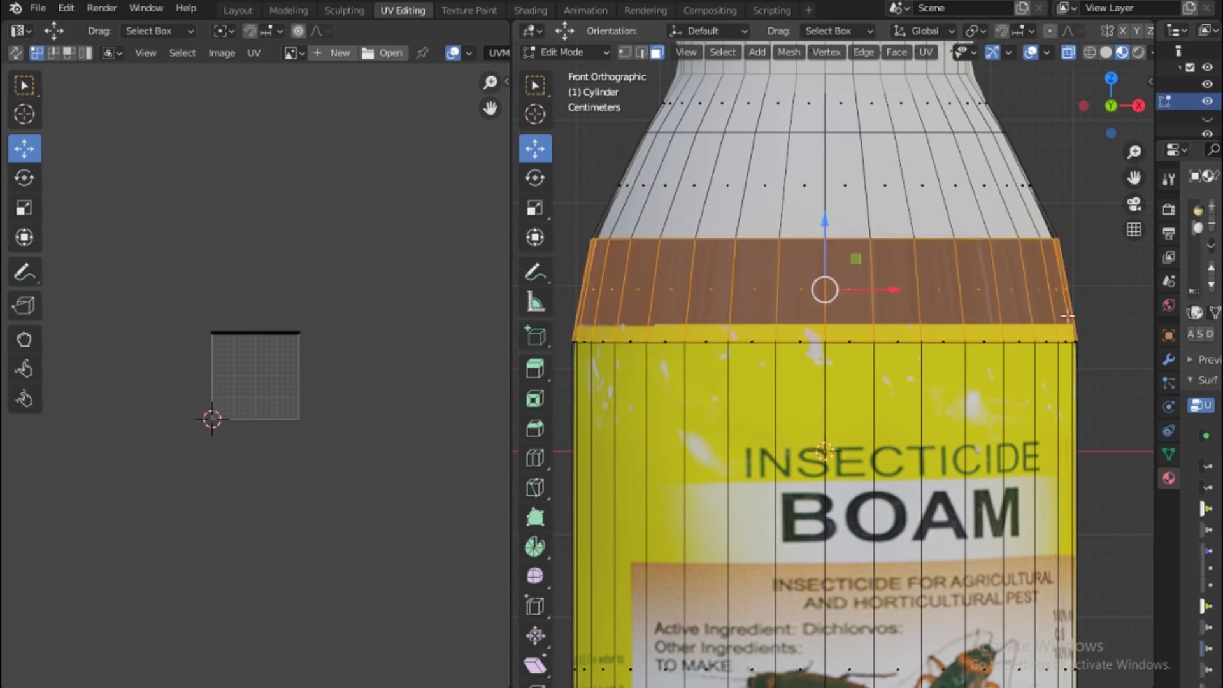
pyautogui.moveTo(1154, 512); pyautogui.dragTo(1054, 527)
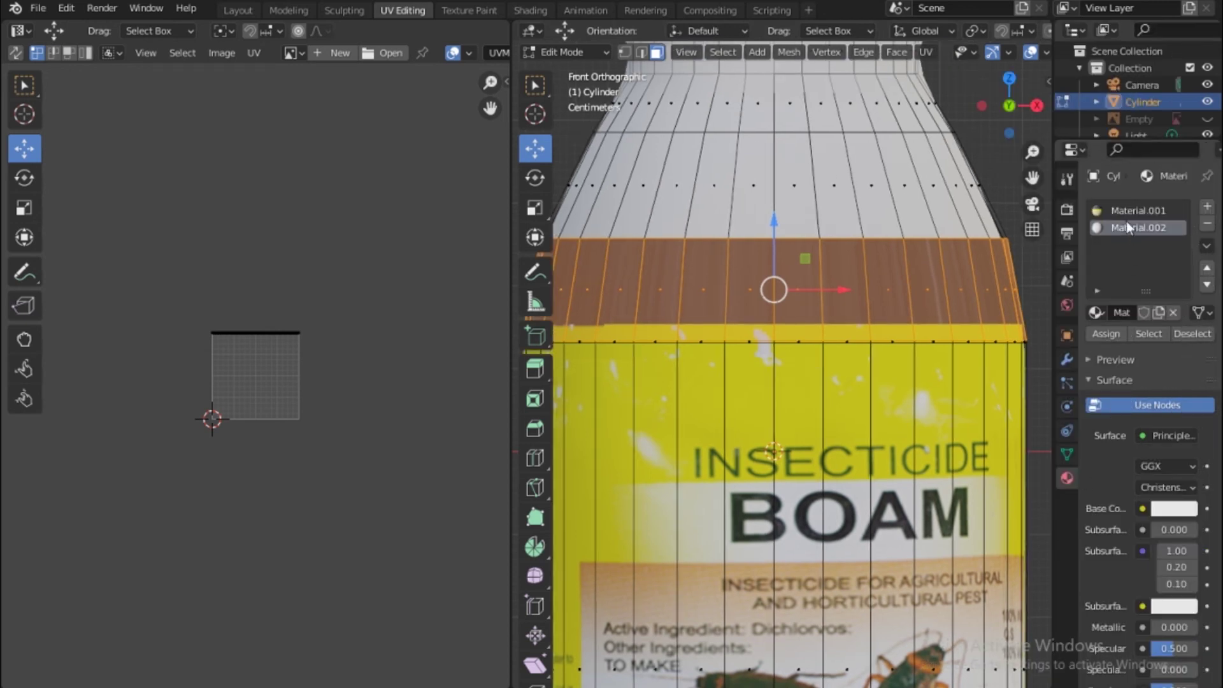
pyautogui.click(1105, 334)
pyautogui.scroll(-1, 900, 301)
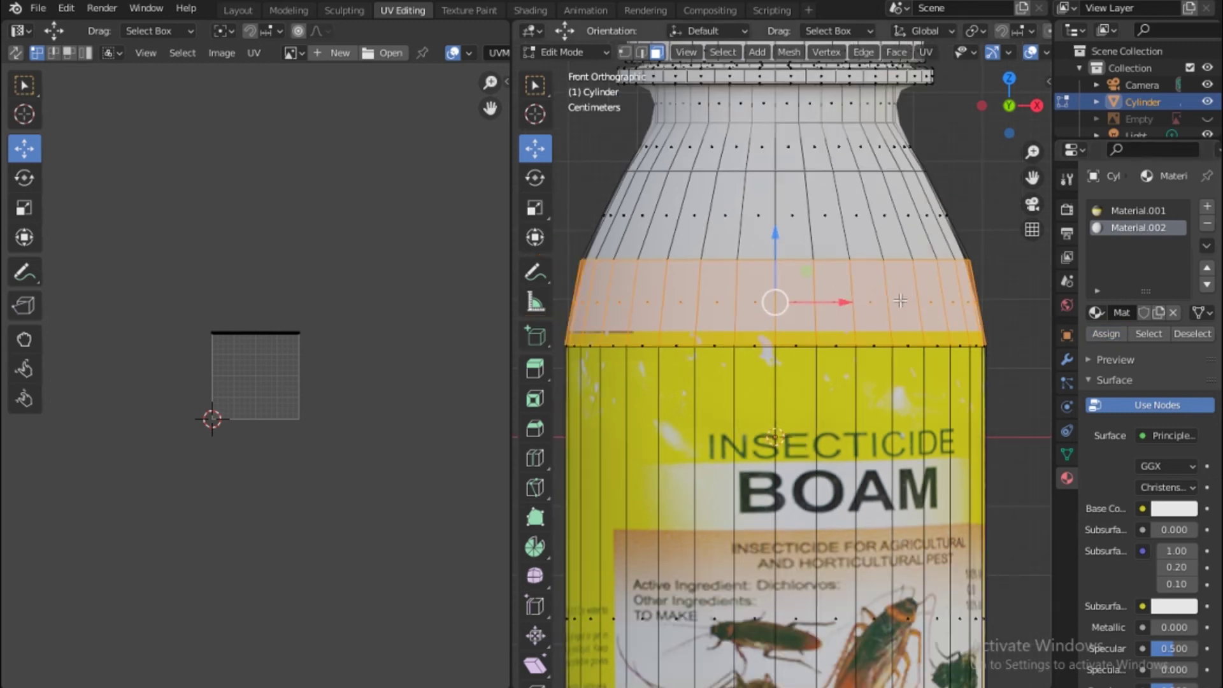
pyautogui.scroll(-1, 900, 300)
pyautogui.click(975, 282)
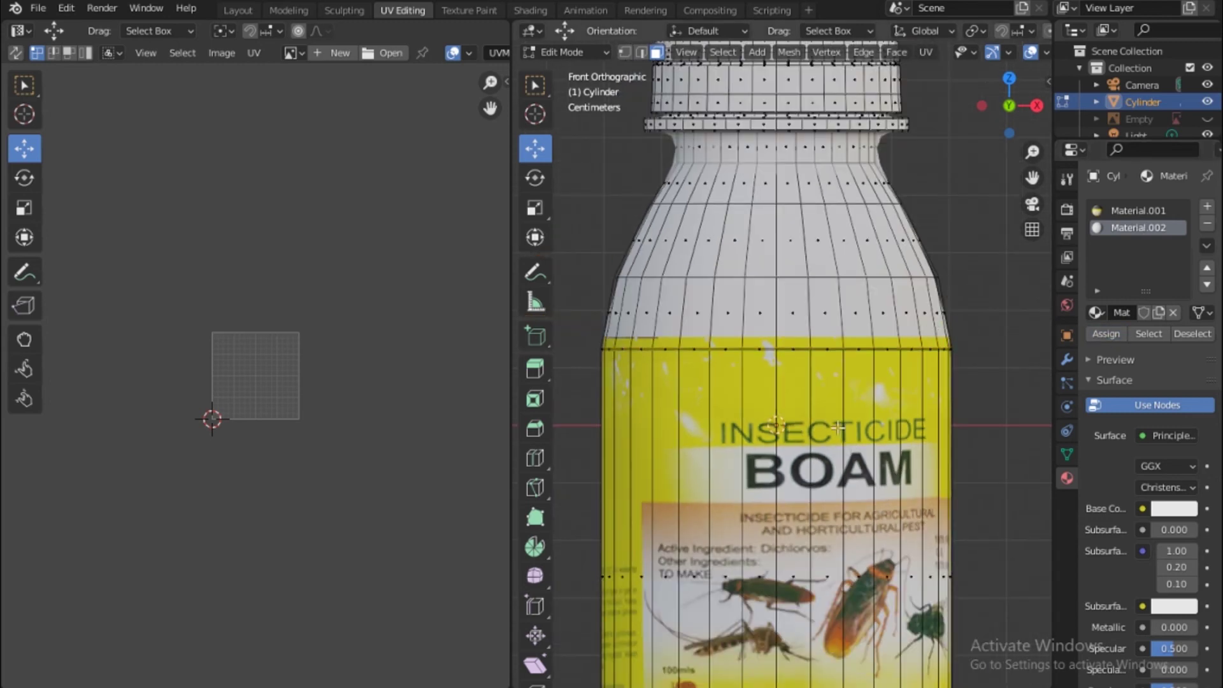
# Assign Material.002 to the bottom band below the label and clear the selection.
pyautogui.keyDown('shift'); pyautogui.scroll(-8, 838, 426); pyautogui.keyUp('shift')
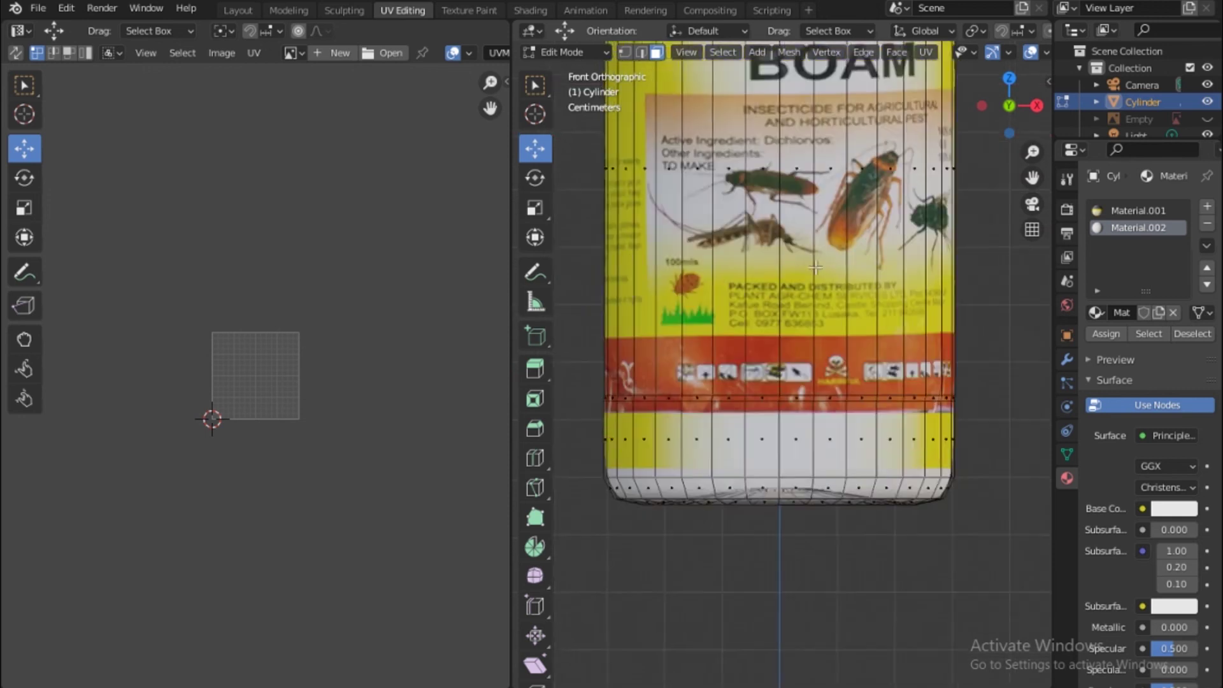
pyautogui.keyDown('shift'); pyautogui.scroll(-2, 815, 267); pyautogui.keyUp('shift')
pyautogui.moveTo(609, 346); pyautogui.dragTo(1044, 542)
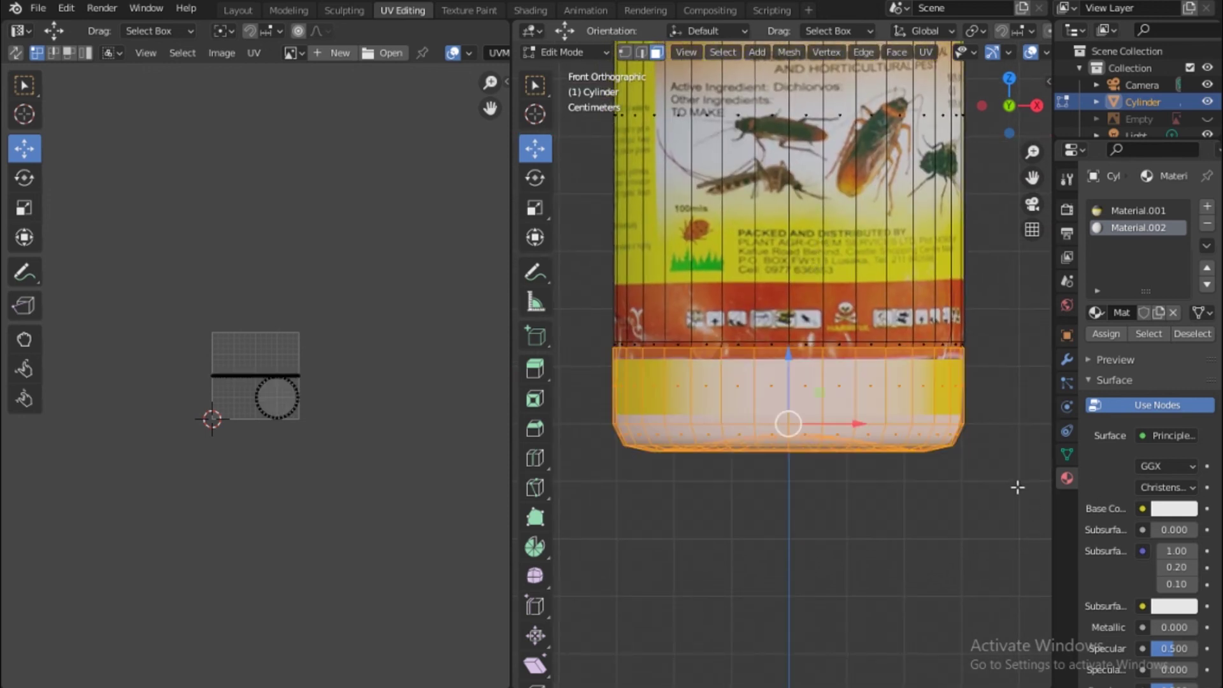
pyautogui.click(1107, 333)
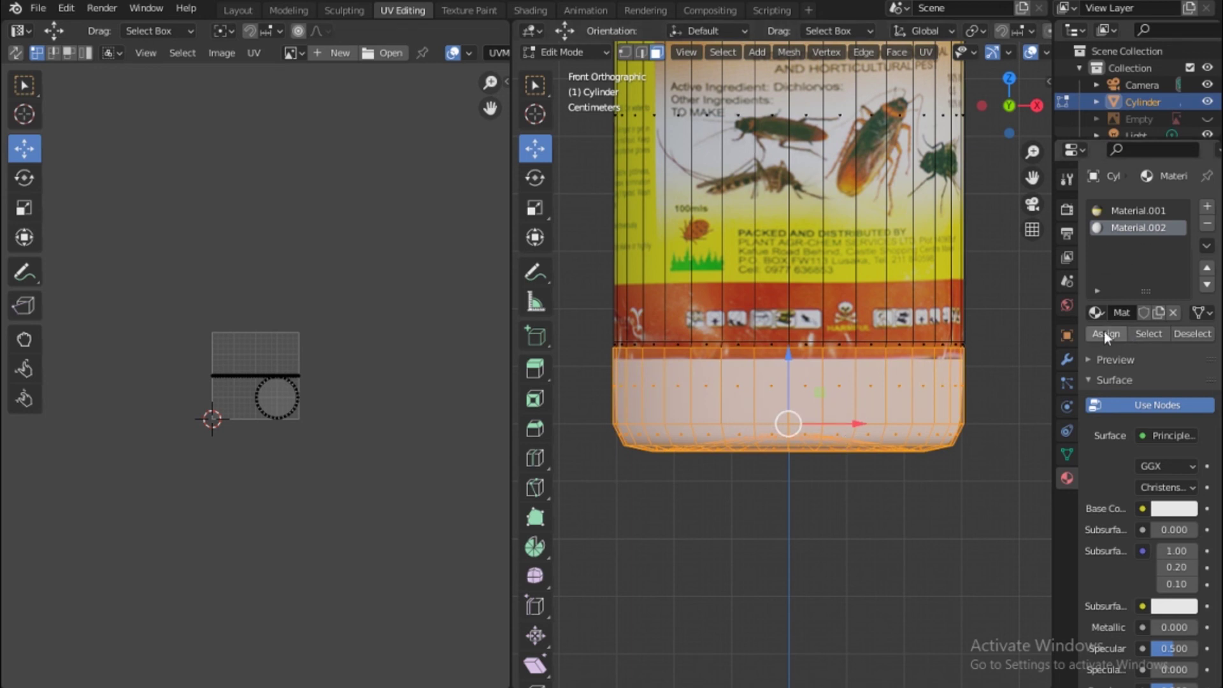
pyautogui.click(998, 312)
pyautogui.press('Tab')
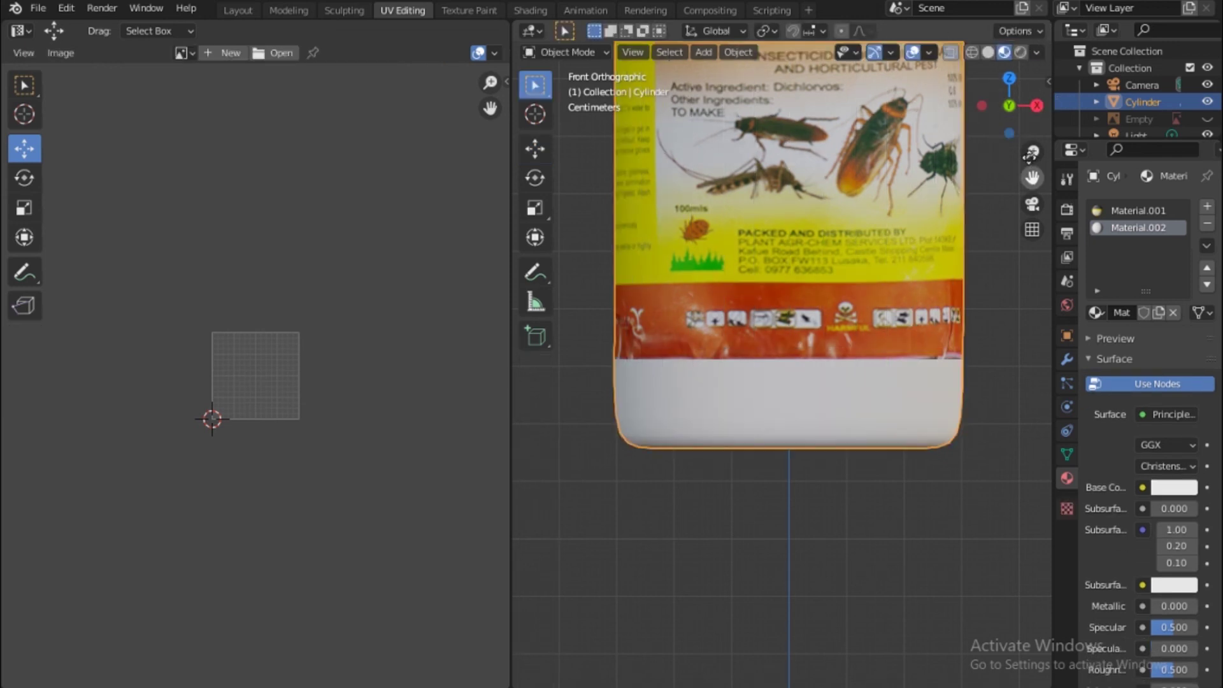
pyautogui.scroll(-3, 915, 190)
pyautogui.moveTo(1009, 105)
pyautogui.mouseDown()
pyautogui.moveTo(994, 96)
pyautogui.moveTo(921, 204)
pyautogui.moveTo(1010, 106)
pyautogui.mouseUp()
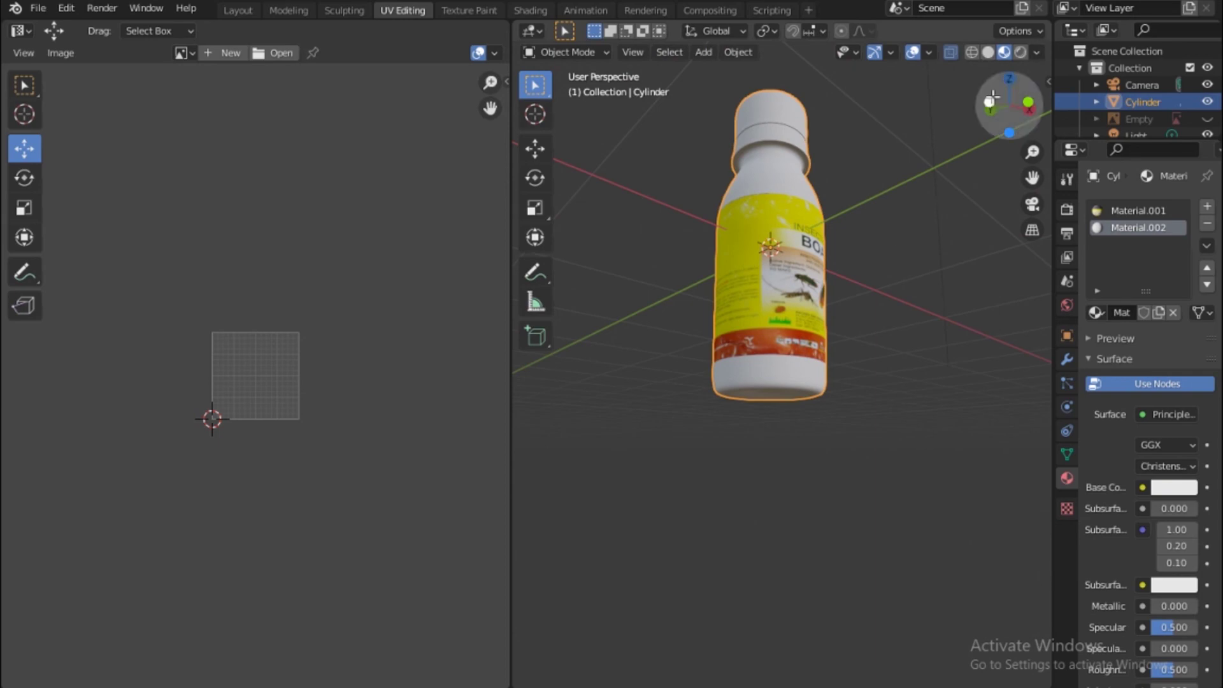